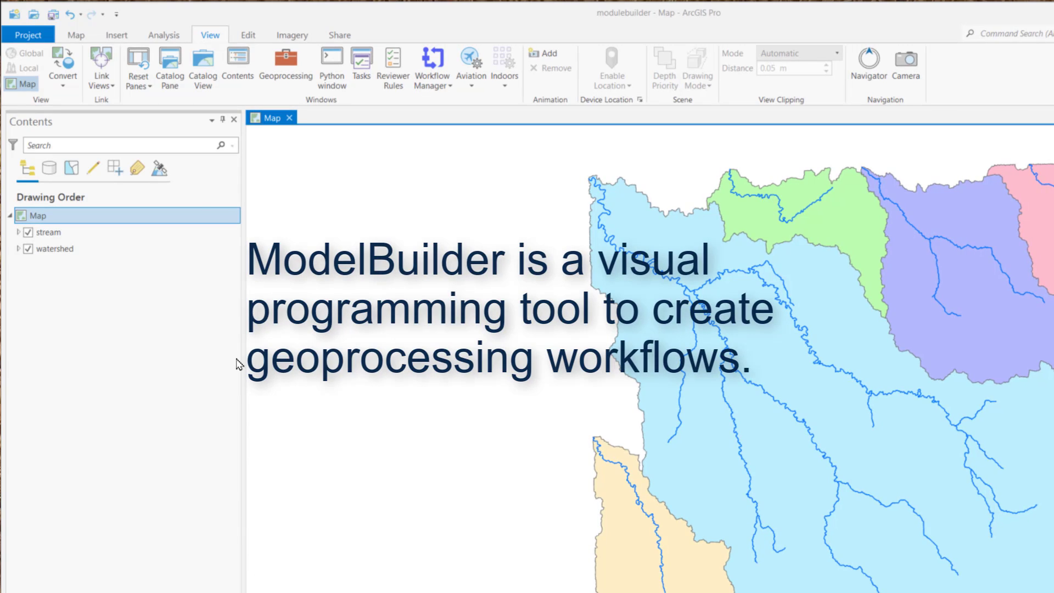
Step: Create a new empty ModelBuilder model in the project and look over its diagram options
click(163, 37)
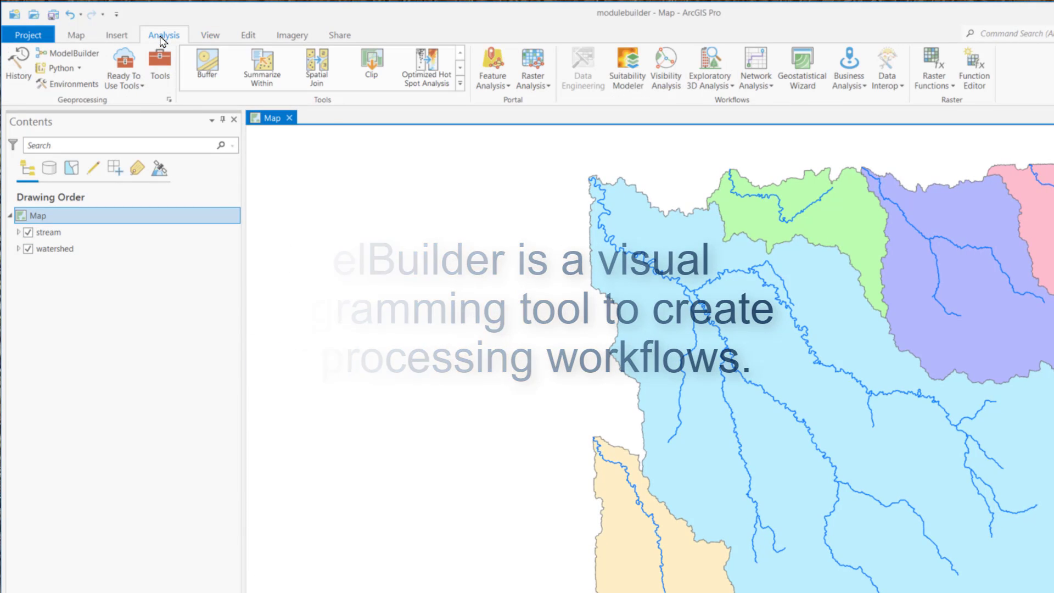
click(75, 55)
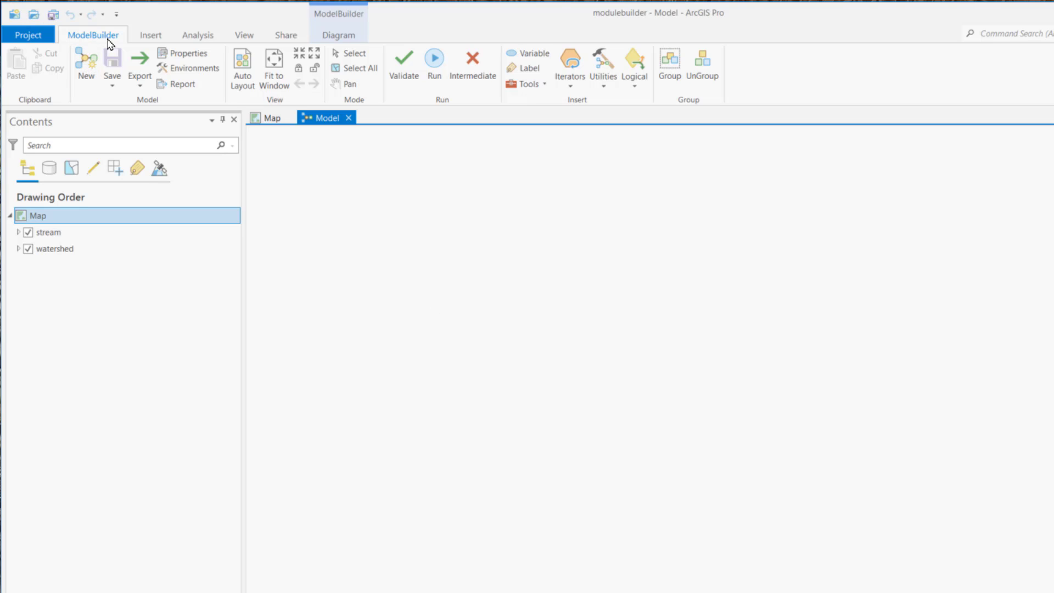
click(347, 39)
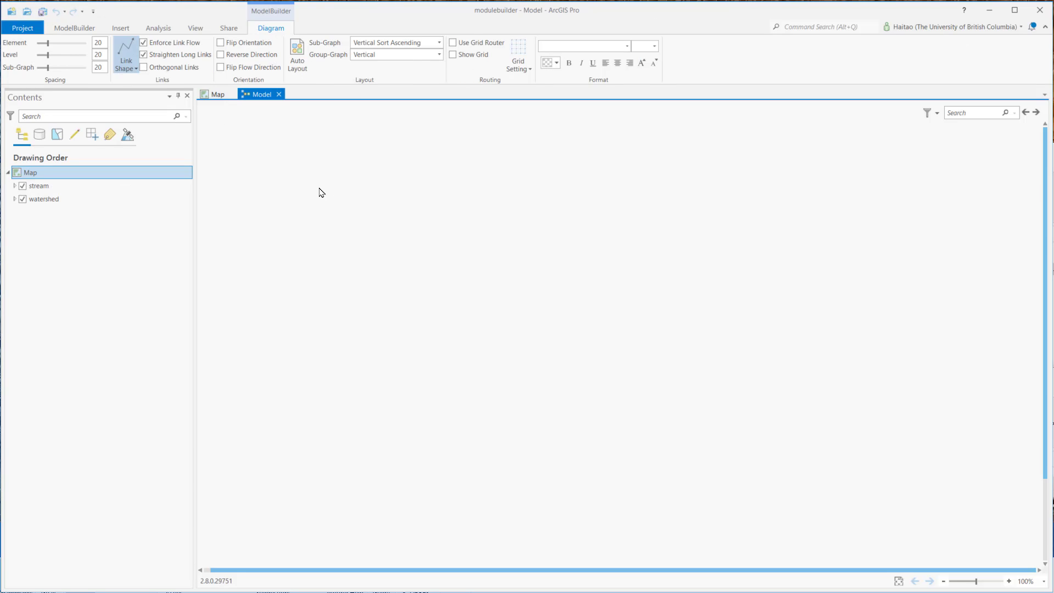
click(218, 94)
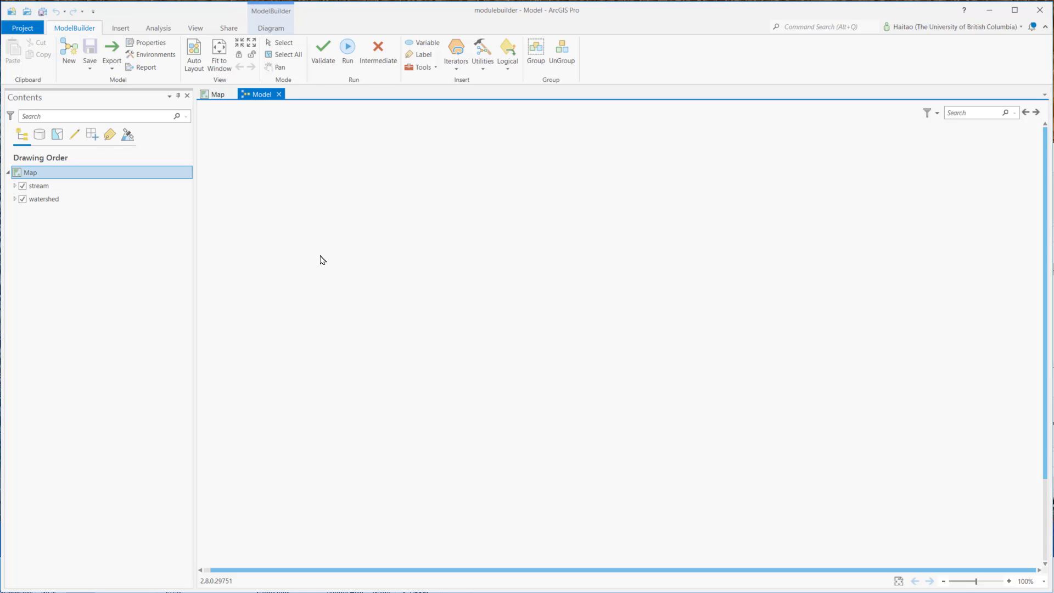
Step: Set the output coordinate system in the model's environments to that of Current Map [Map]
click(156, 55)
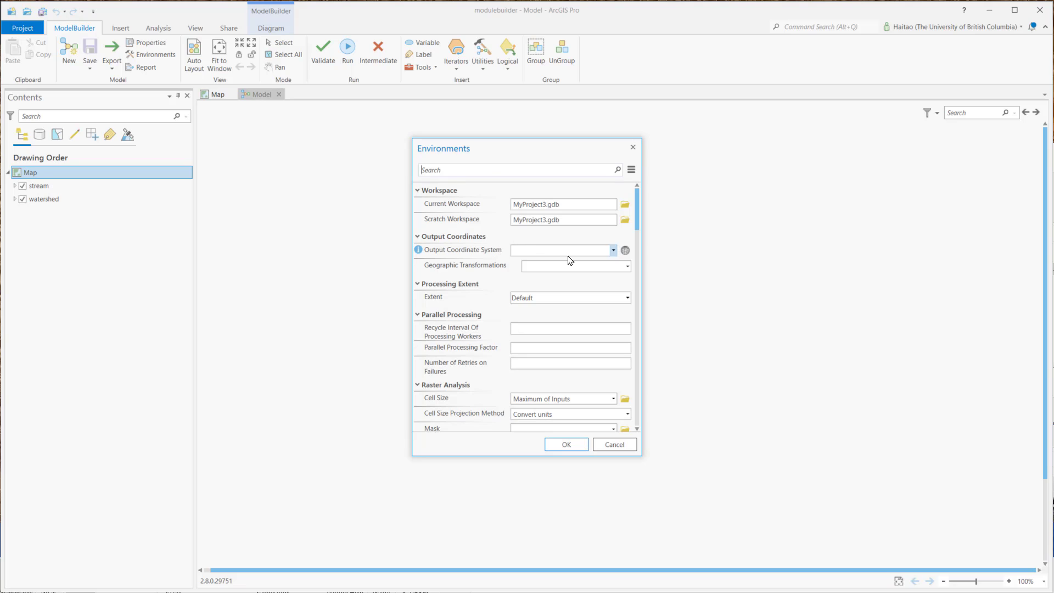
click(613, 251)
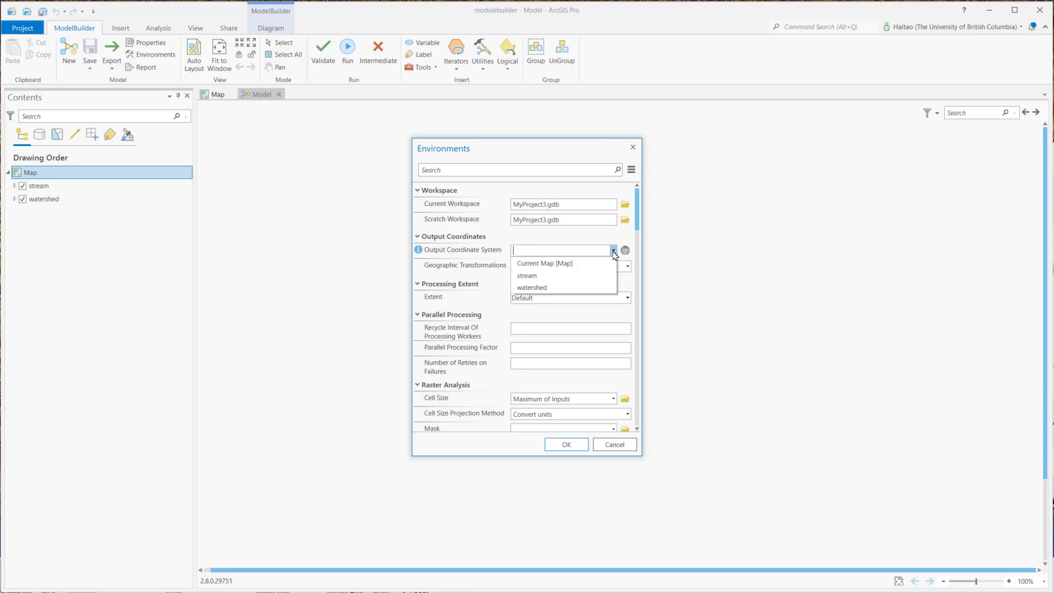
click(552, 264)
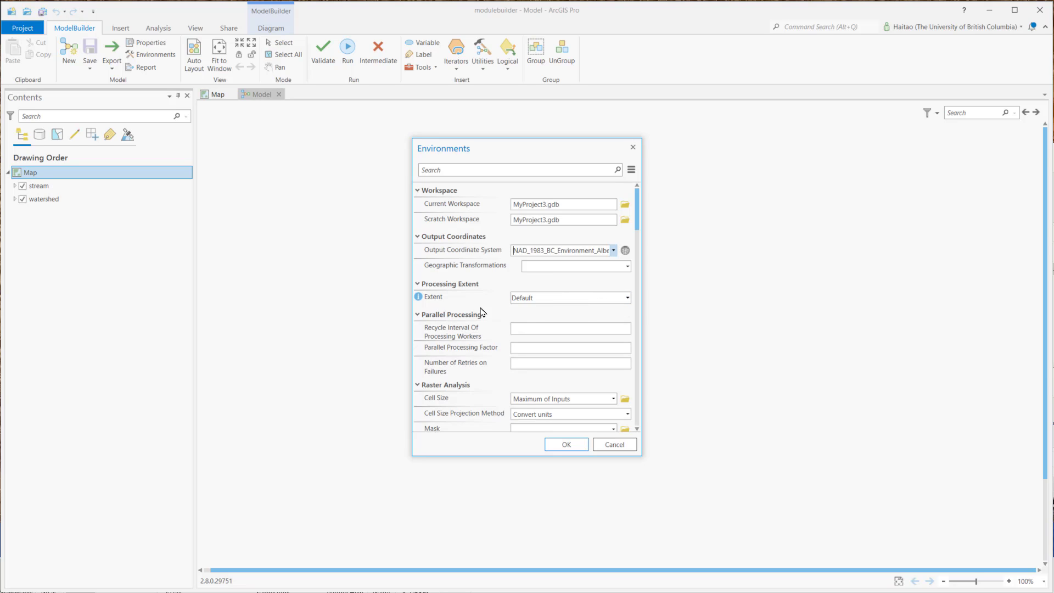
click(567, 445)
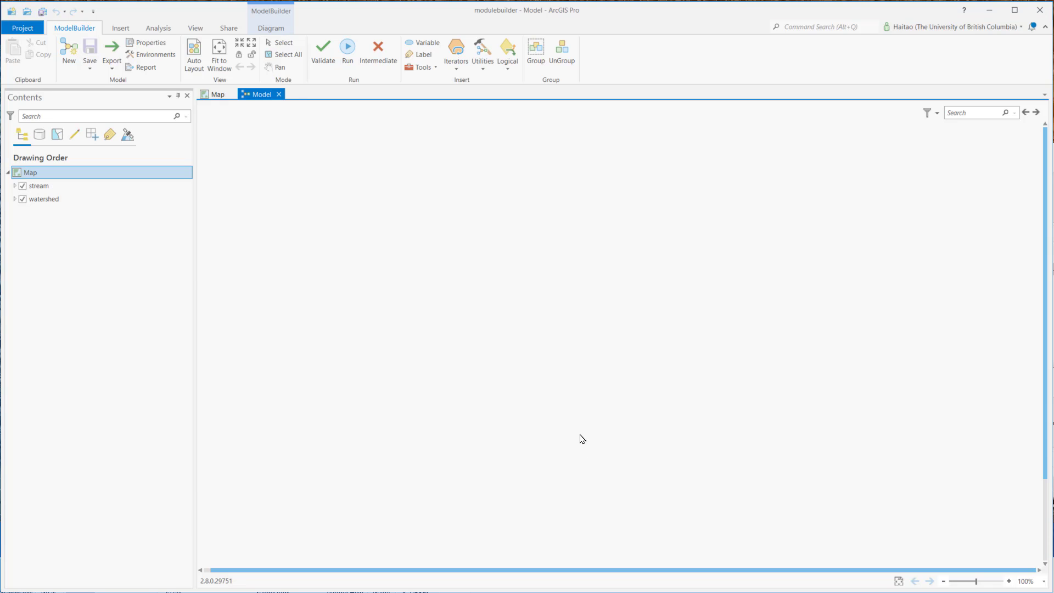
Step: Add a variable with the Shapefile data type to the model
click(429, 44)
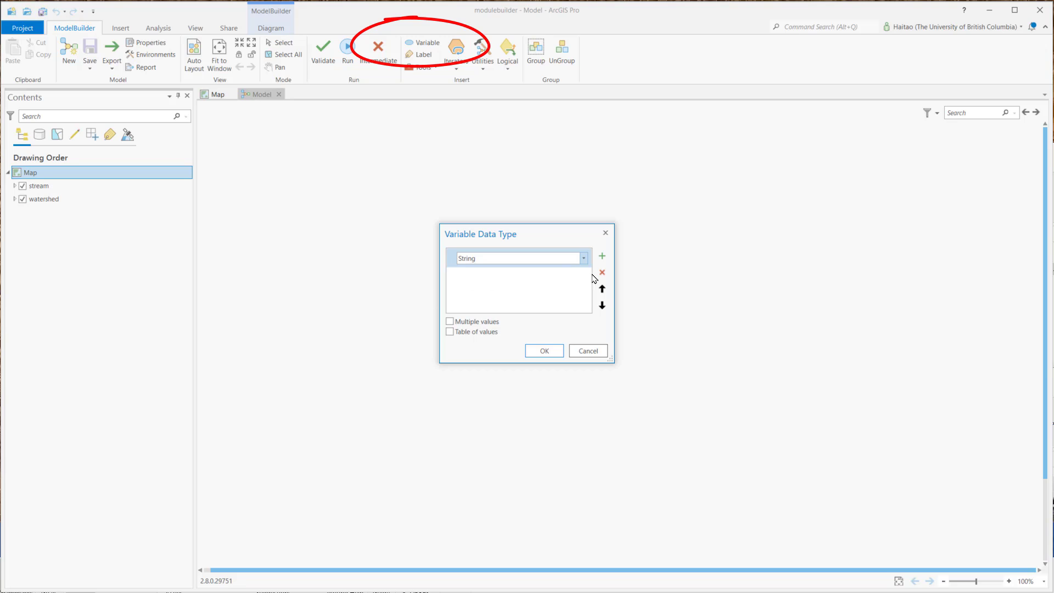
click(584, 262)
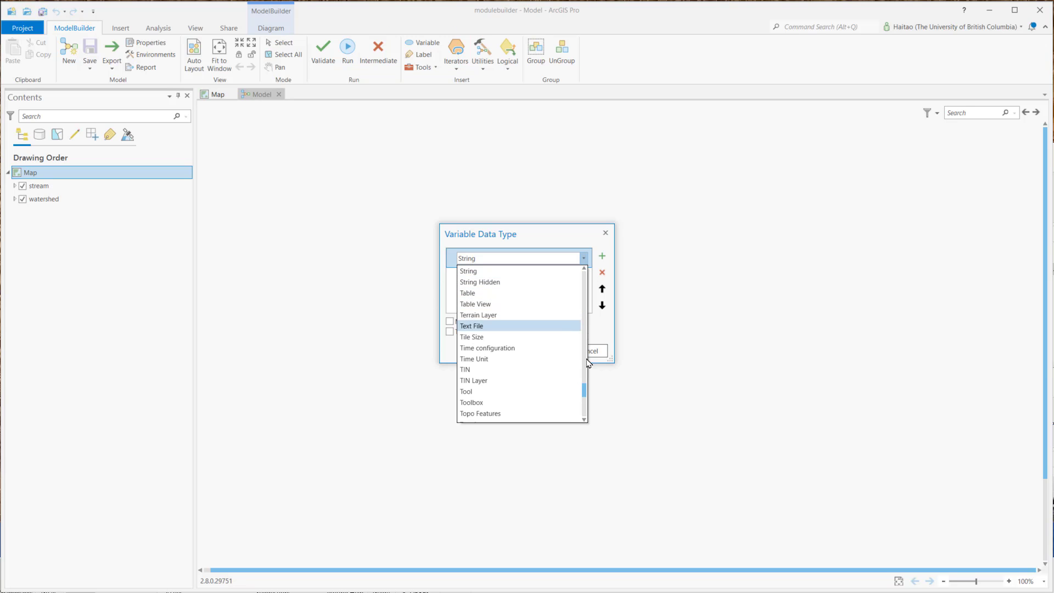
drag(584, 391, 584, 388)
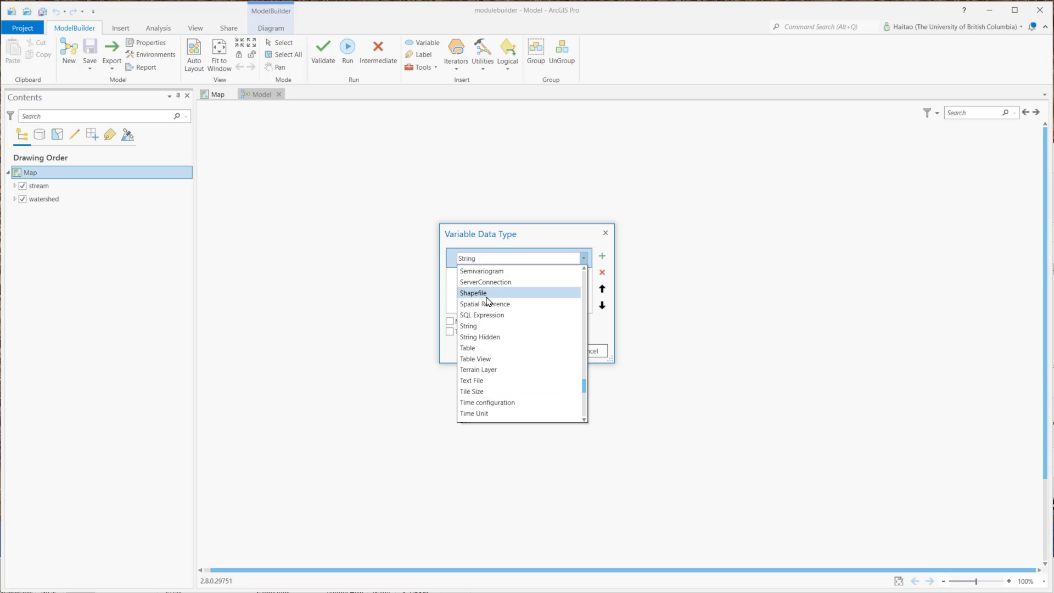
click(558, 294)
click(539, 350)
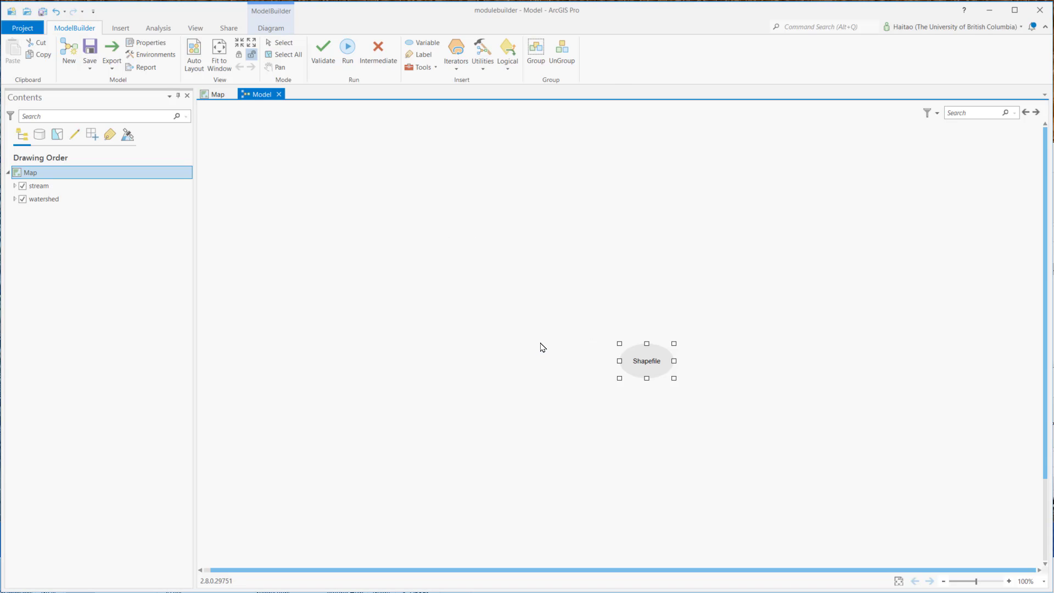
Step: Assign stream.shp from the ArcGIS documents folder to the Shapefile variable
double_click(644, 365)
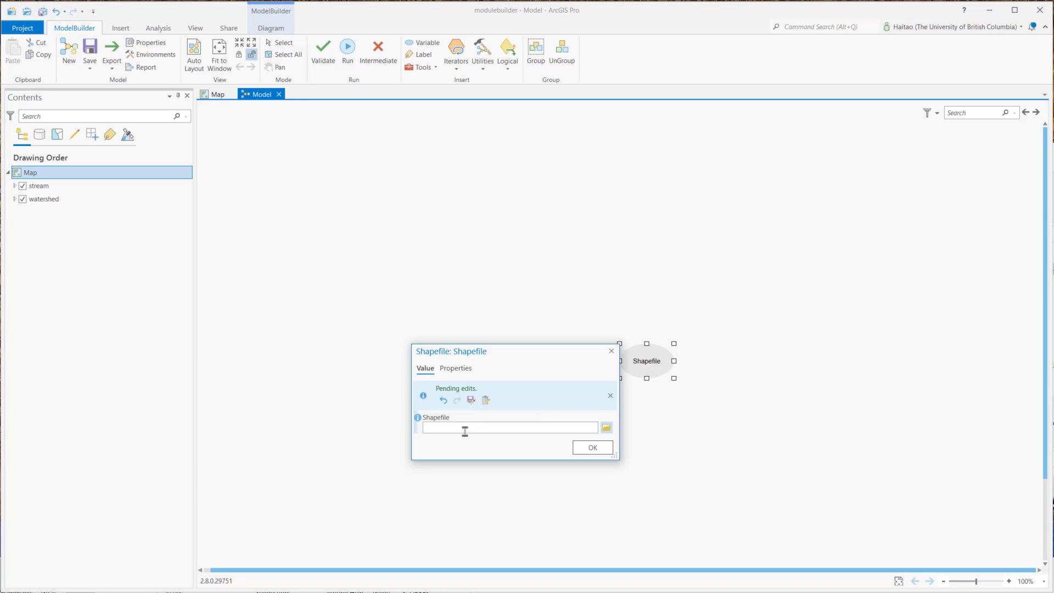
click(608, 431)
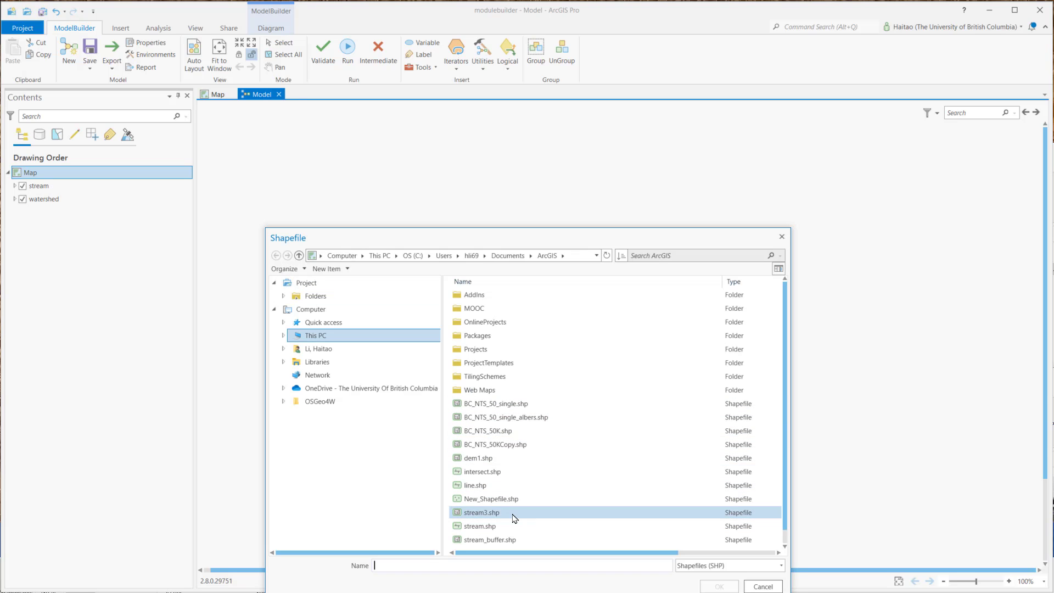
click(488, 527)
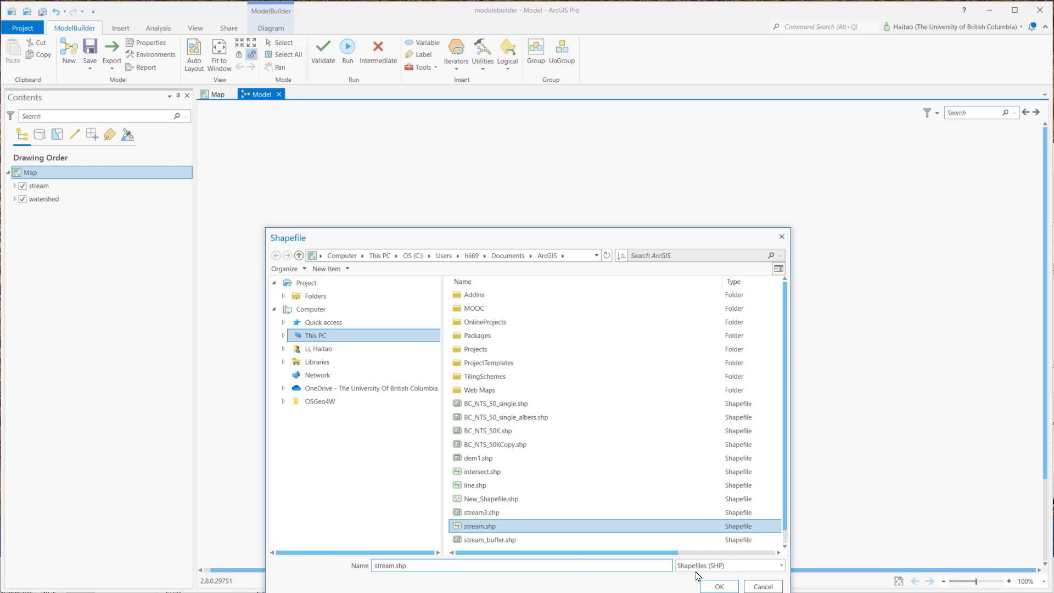
click(707, 589)
click(595, 453)
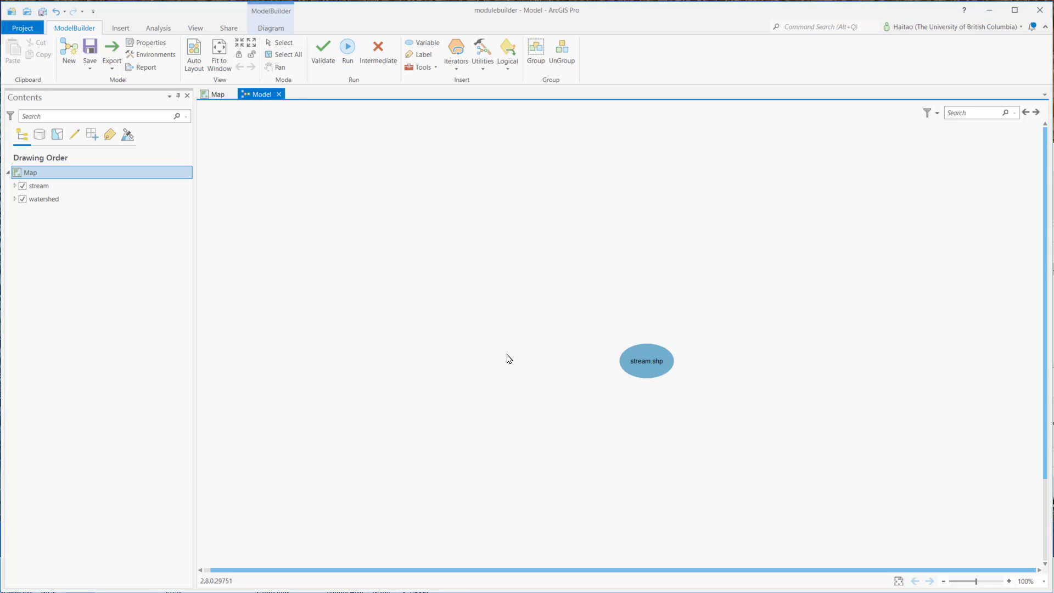
Step: Add the watershed layer from the map and the Buffer geoprocessing tool to the model
click(42, 199)
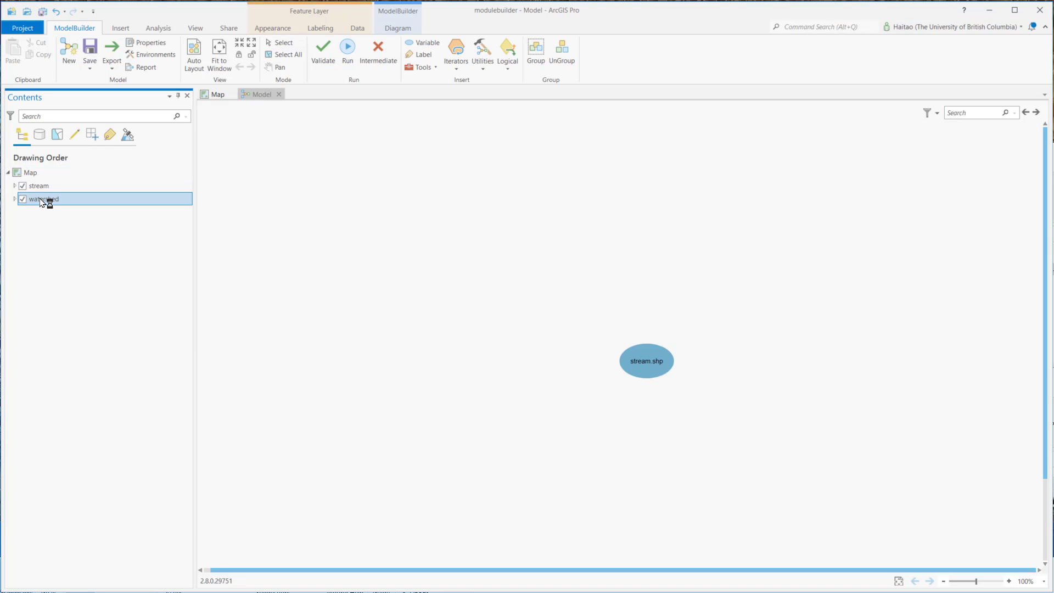
drag(42, 200, 371, 304)
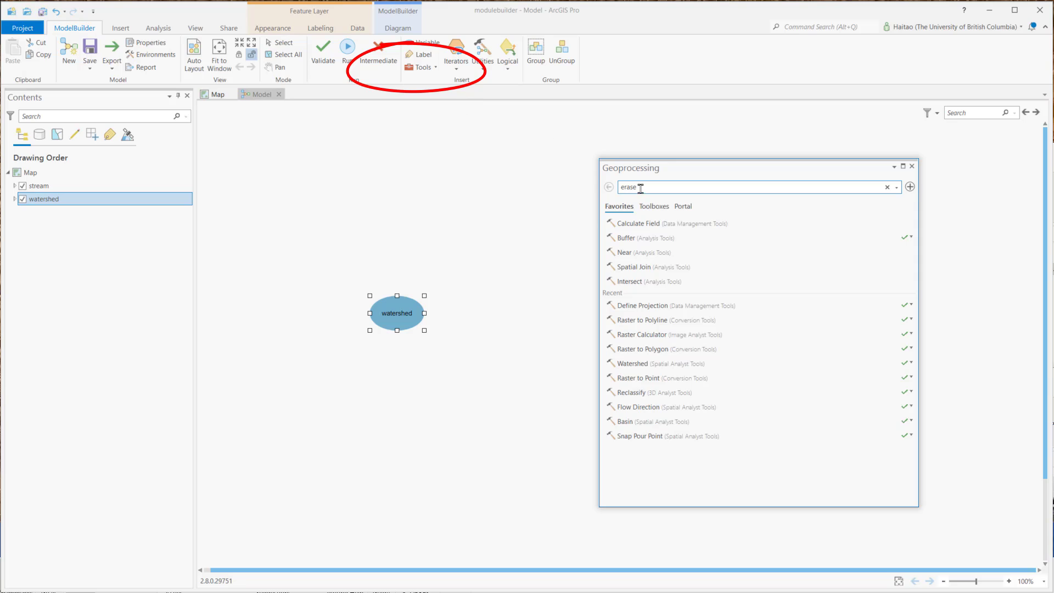
drag(641, 188, 587, 183)
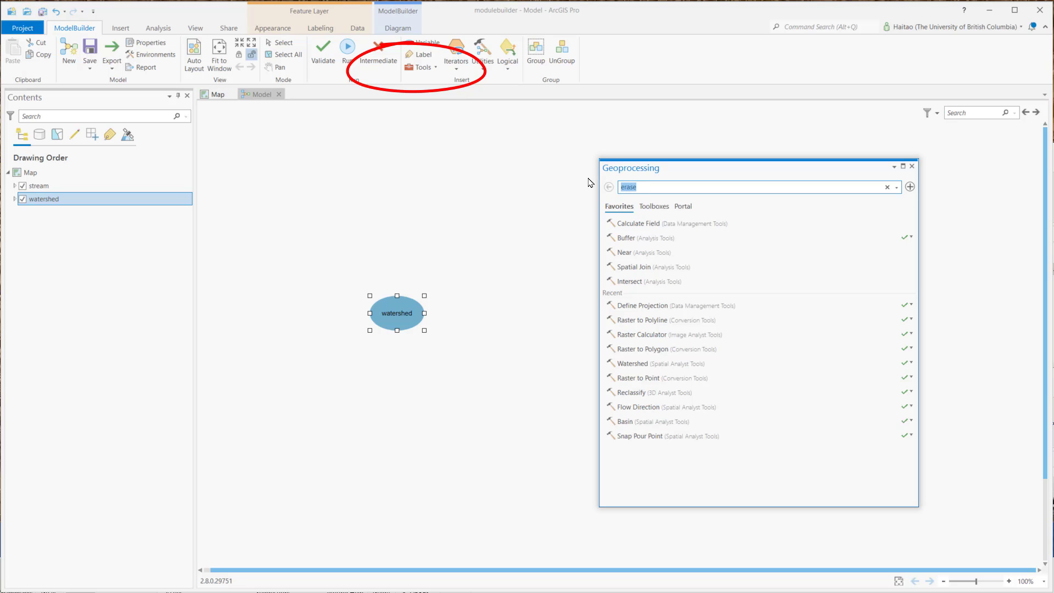
text(buffer)
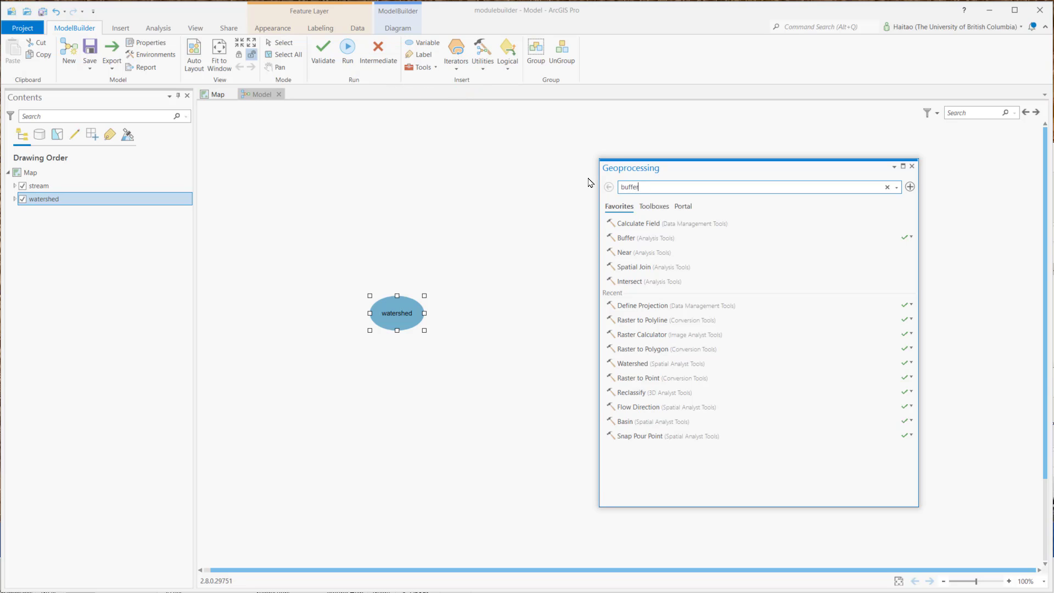
drag(615, 222, 546, 281)
click(912, 166)
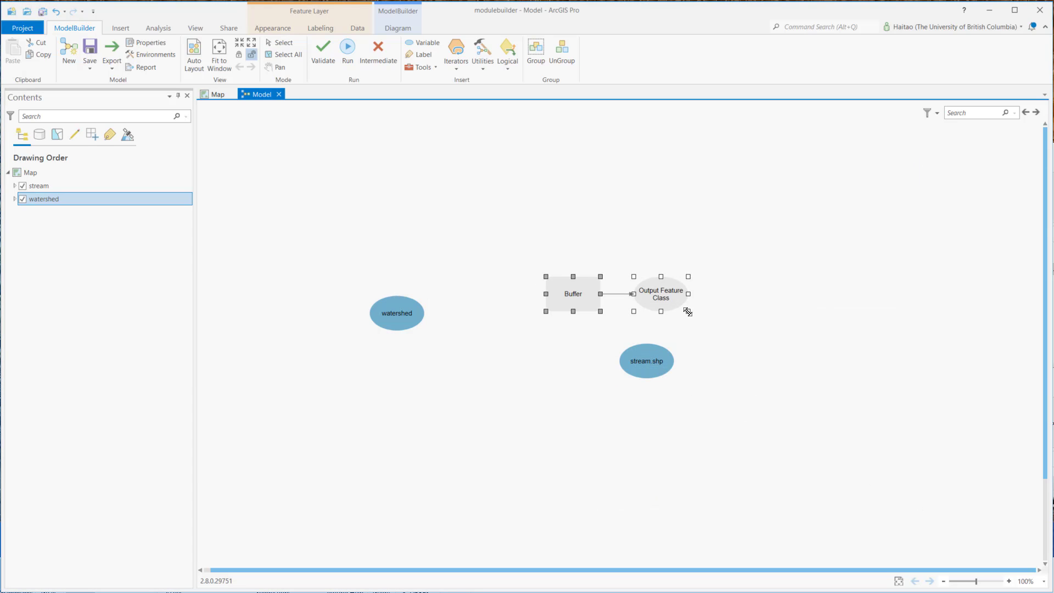
Step: Connect the stream.shp variable to the Buffer tool as its Input Features
right_click(585, 294)
key(Escape)
mouse_move(571, 297)
drag(644, 376, 569, 311)
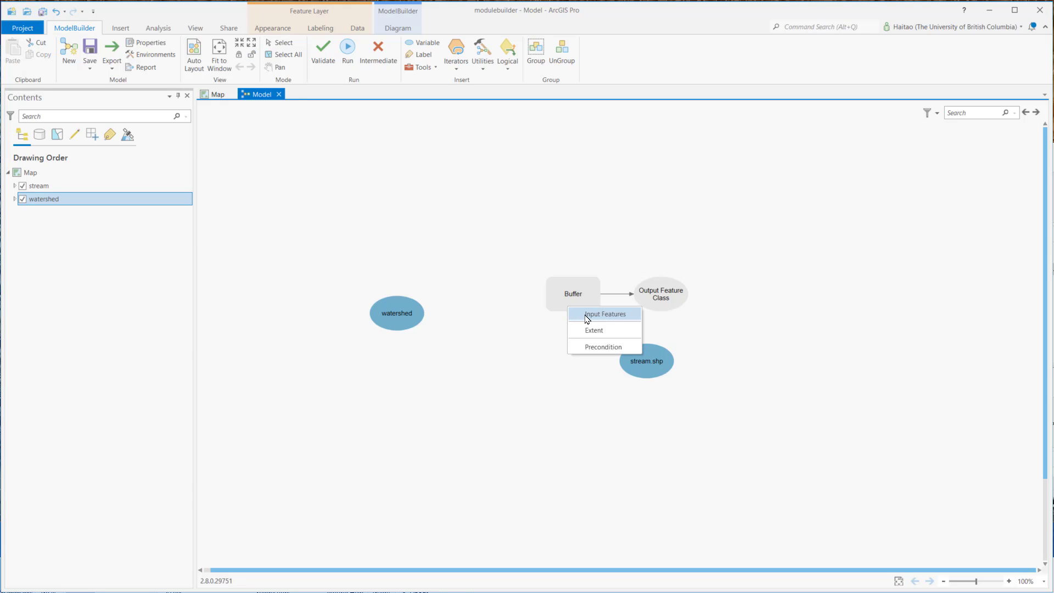
click(611, 319)
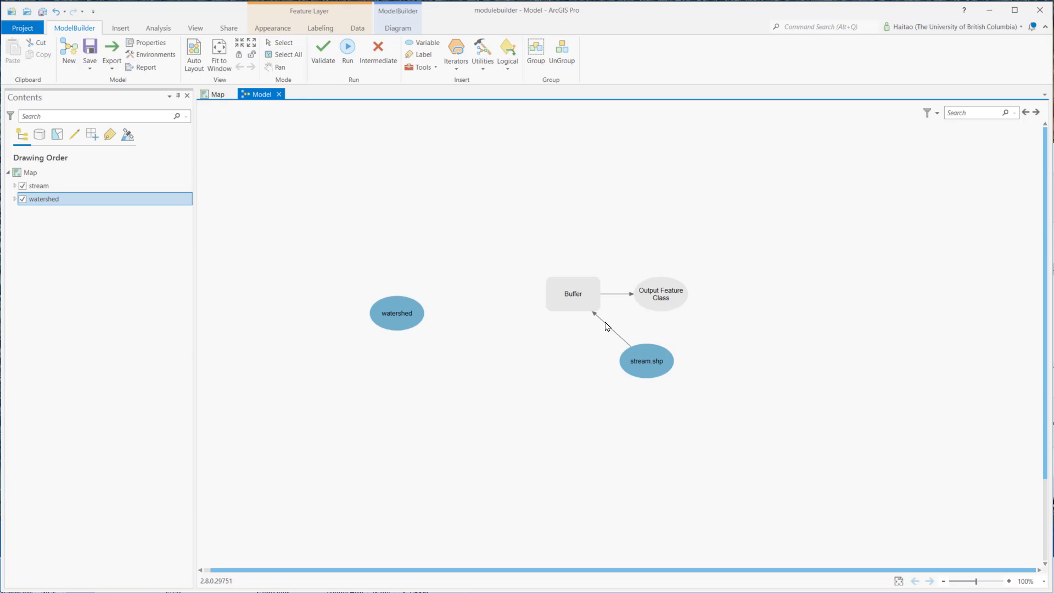
Step: Set the Buffer tool's distance to 1000 Meters and its dissolve type to Dissolve all output features into a single feature
mouse_move(577, 299)
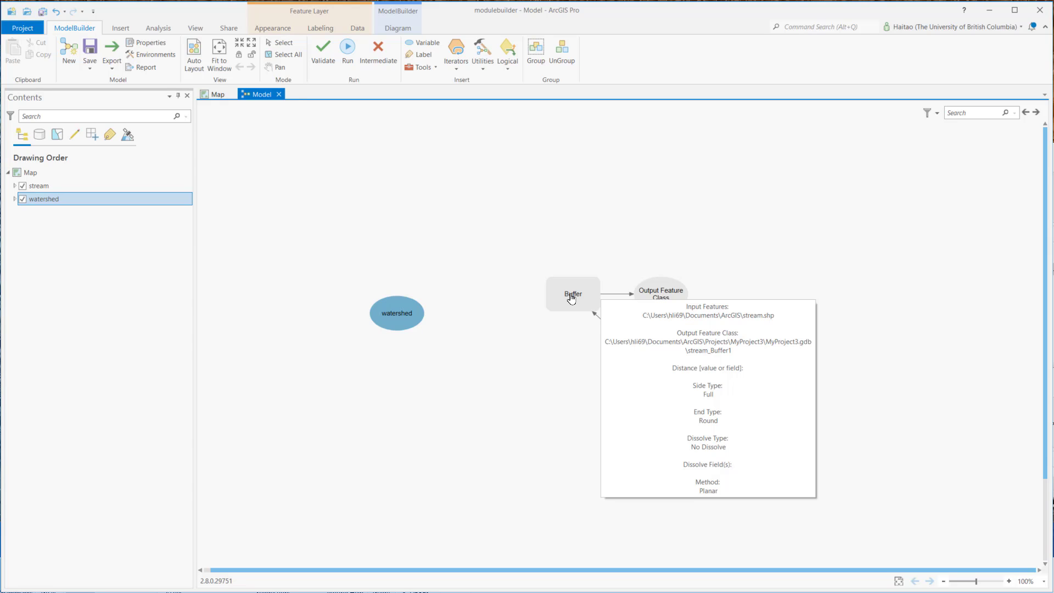
double_click(571, 298)
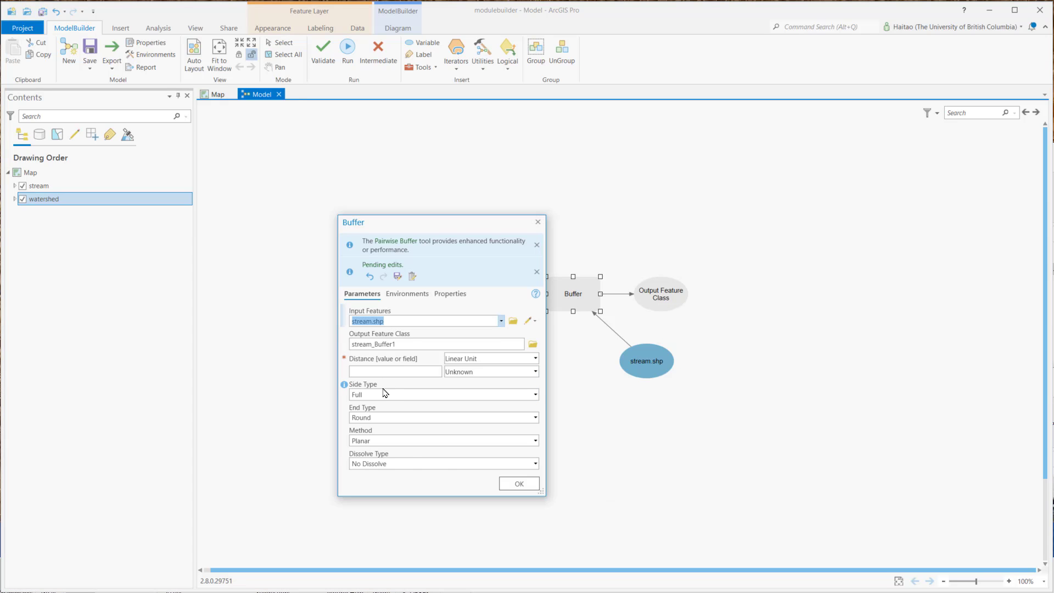
click(388, 372)
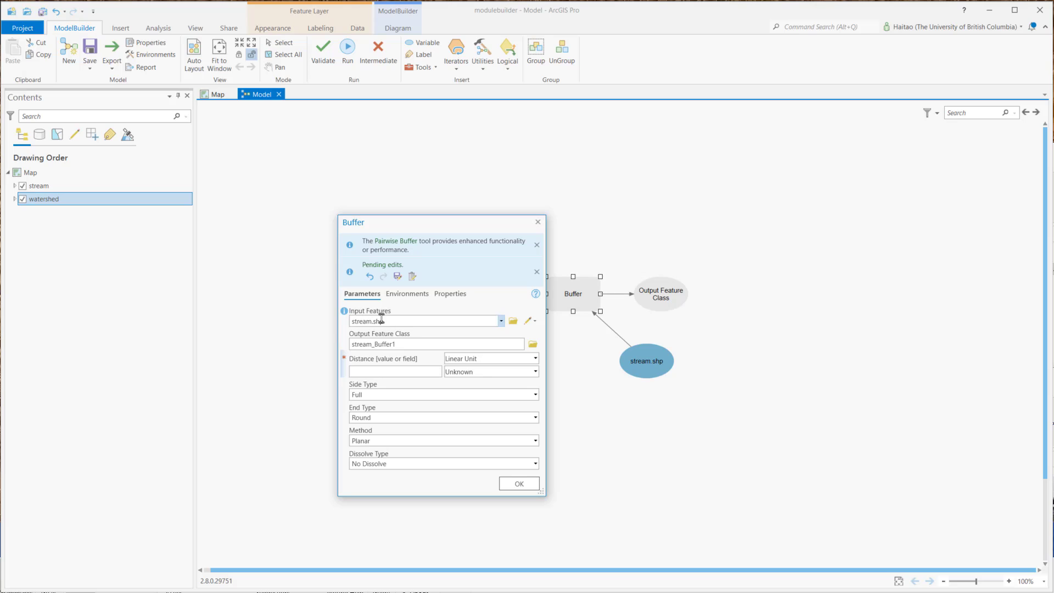
click(482, 326)
click(428, 373)
click(535, 371)
click(491, 396)
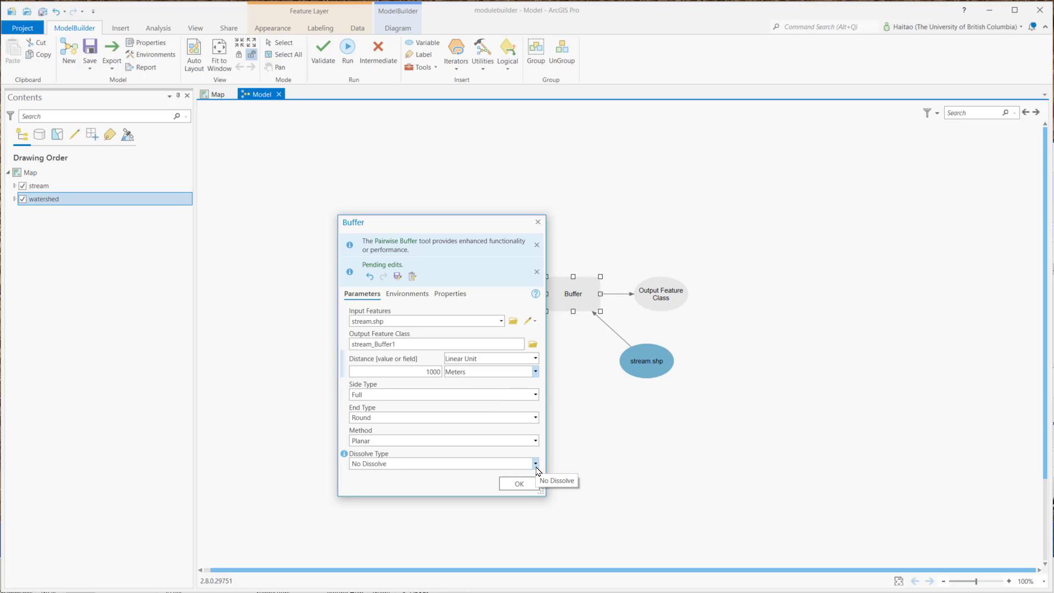
click(536, 467)
click(494, 489)
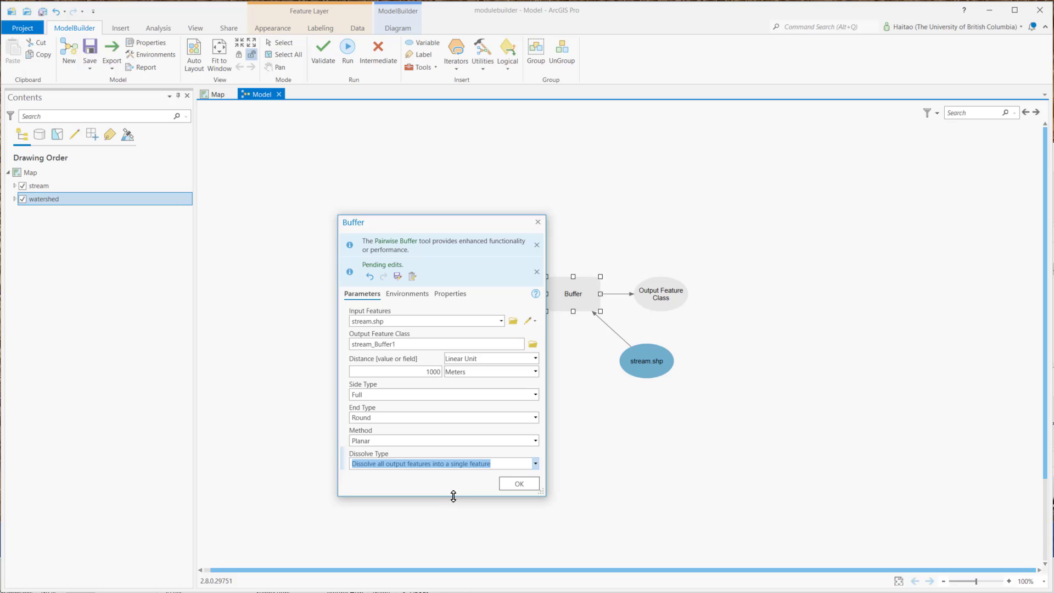
click(516, 484)
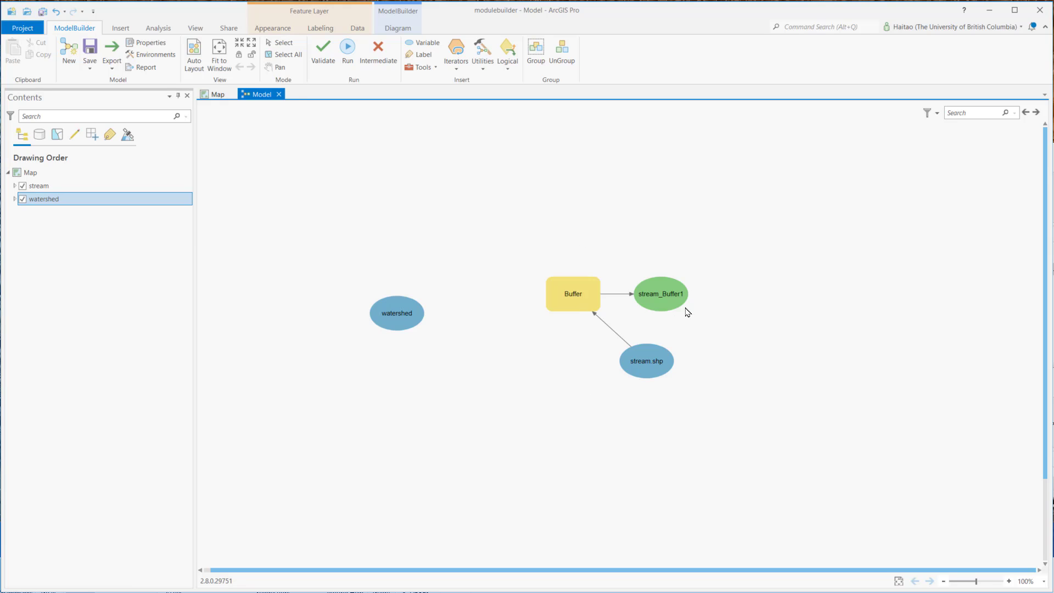
Step: Find the Erase tool from Analysis Tools and add it to the model below the Buffer process
click(414, 67)
drag(665, 189, 563, 175)
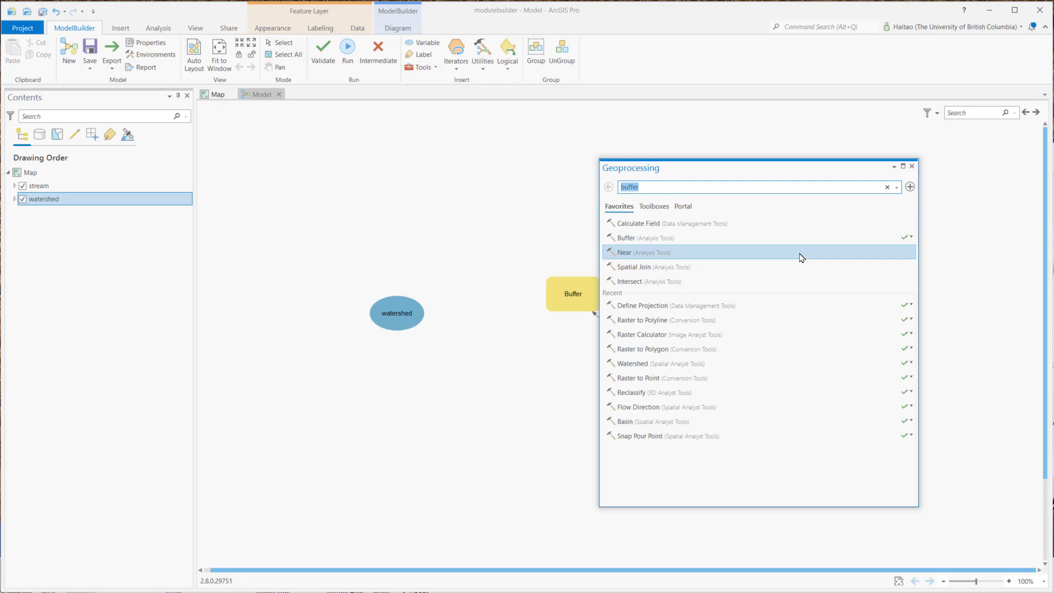
text(erase)
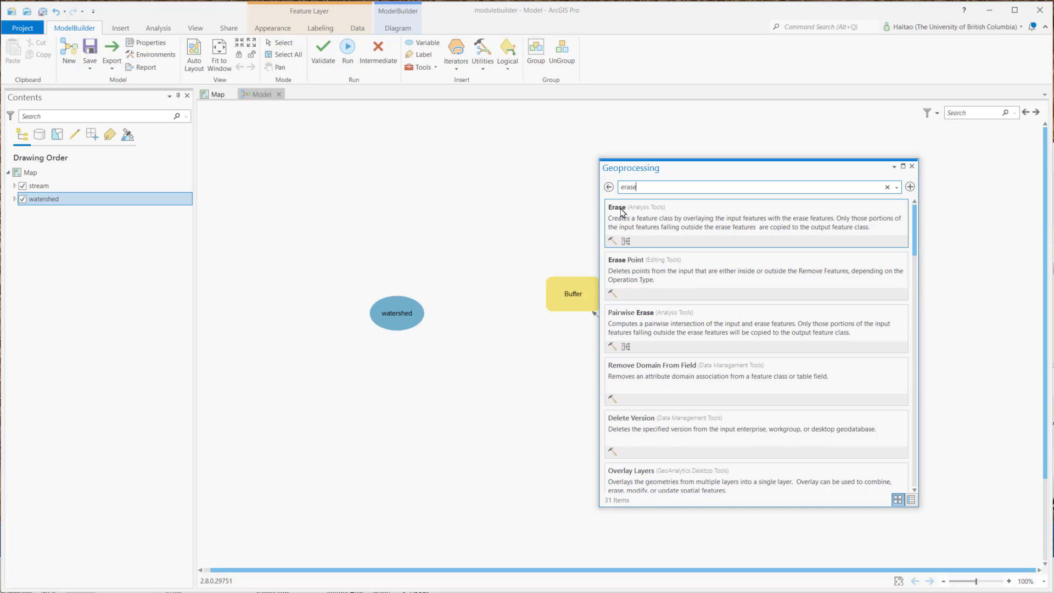
drag(621, 213, 497, 406)
click(911, 166)
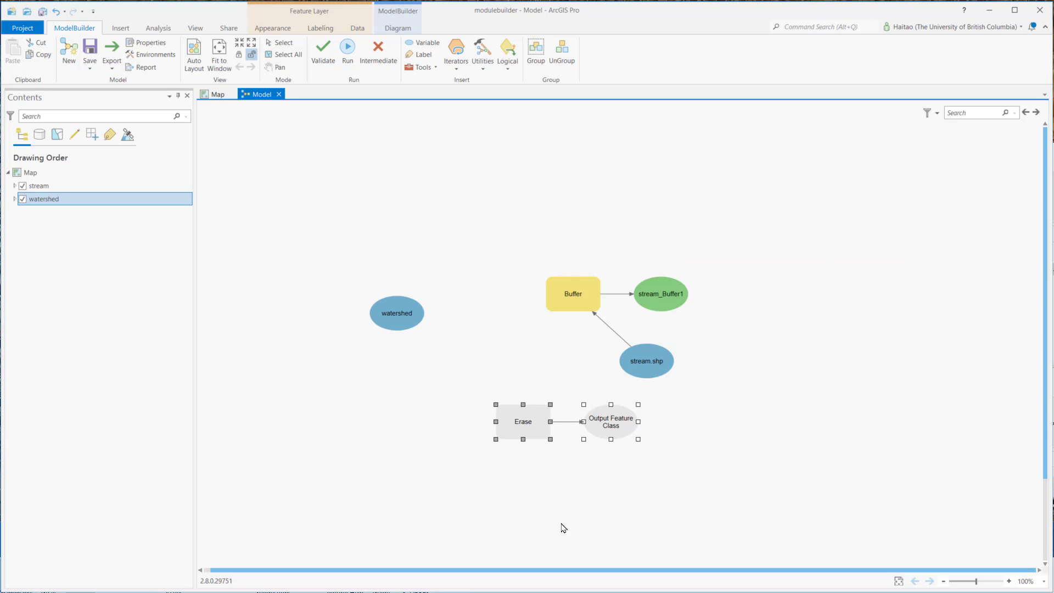
Step: Configure the Erase tool with watershed:1 as Input Features, stream_Buffer1 as Erase Features and watershed_Erase1 as the output feature class
mouse_move(520, 426)
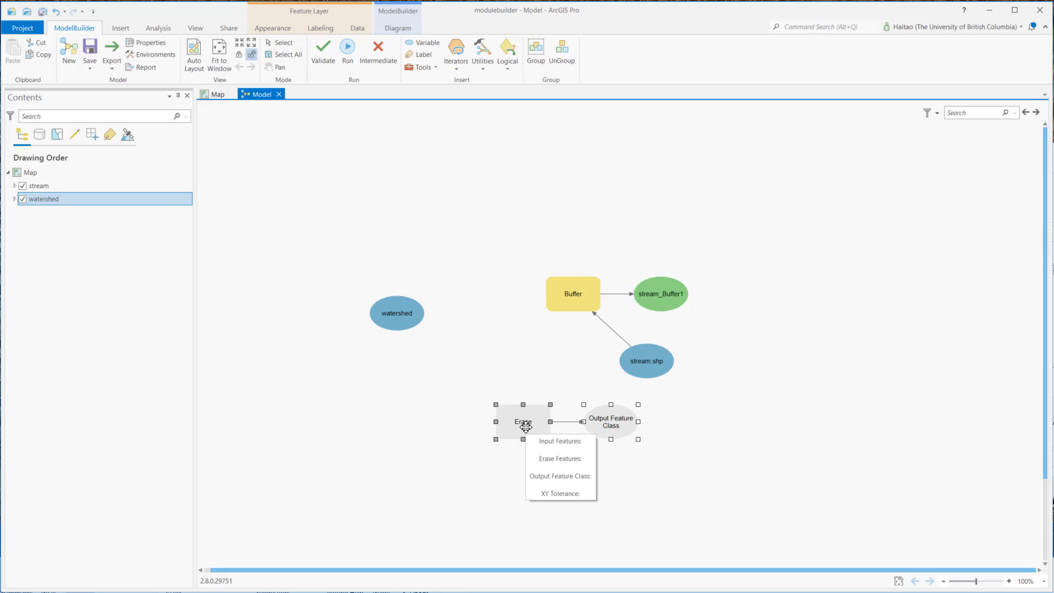
double_click(525, 427)
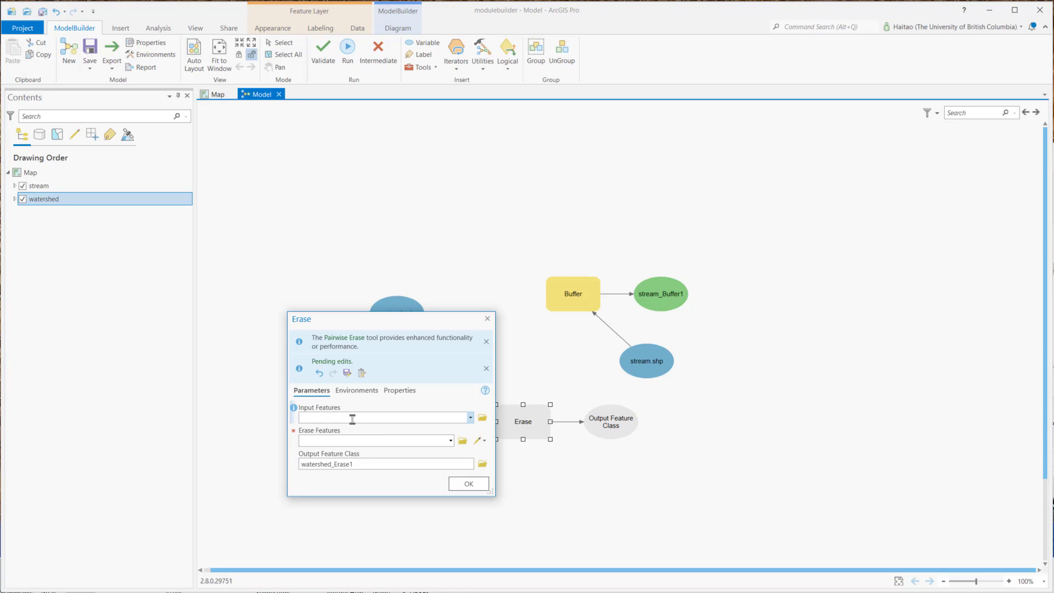
click(471, 418)
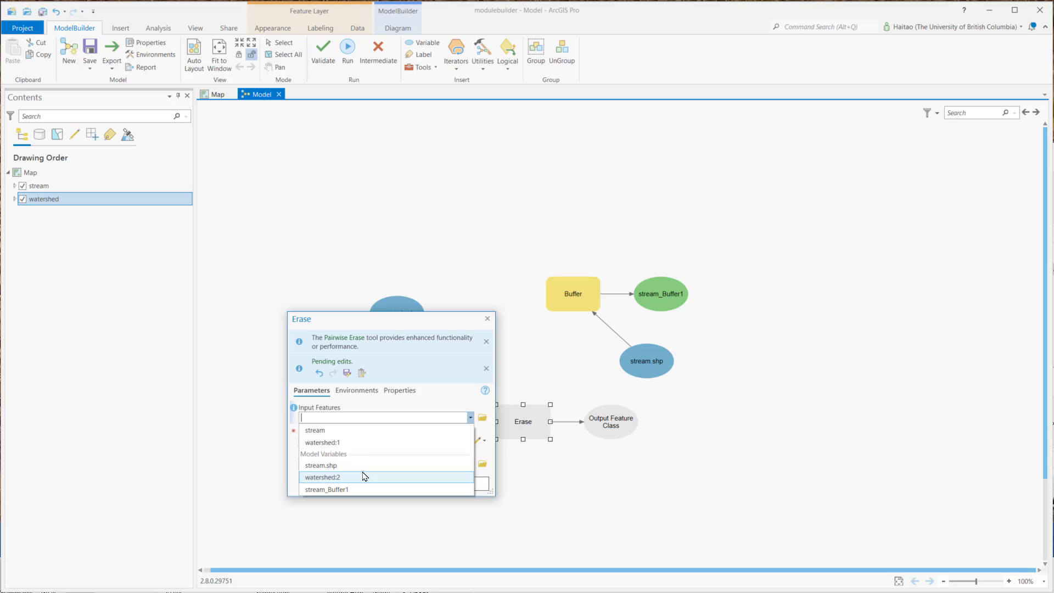
click(330, 443)
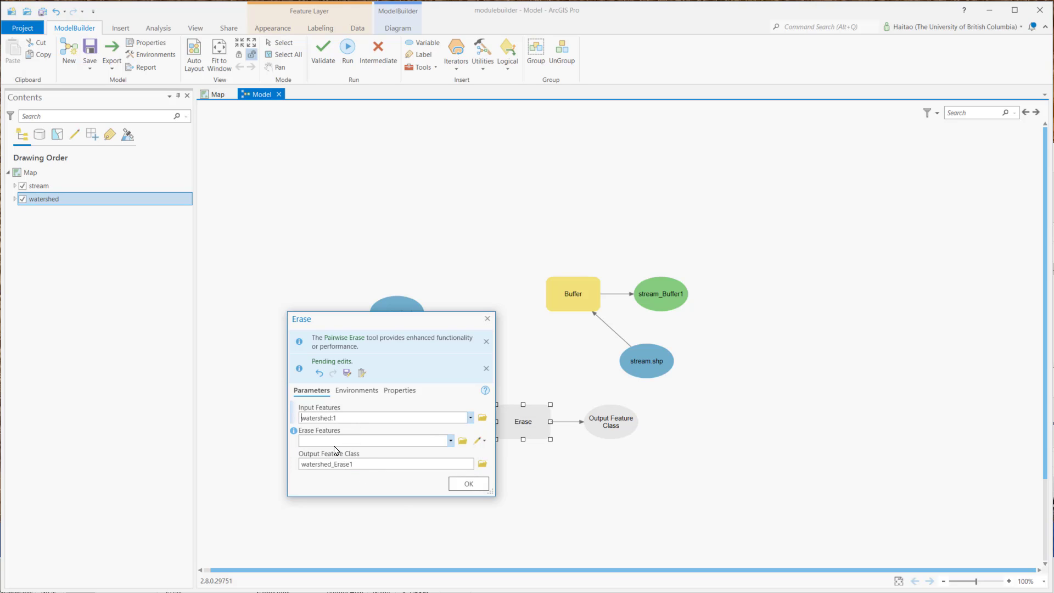
click(452, 442)
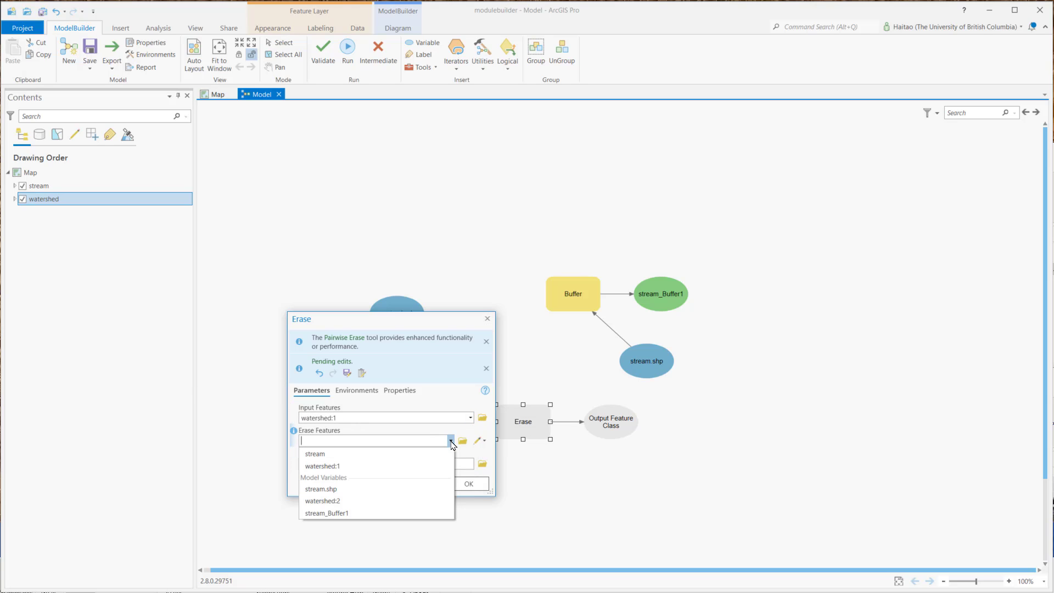
click(361, 513)
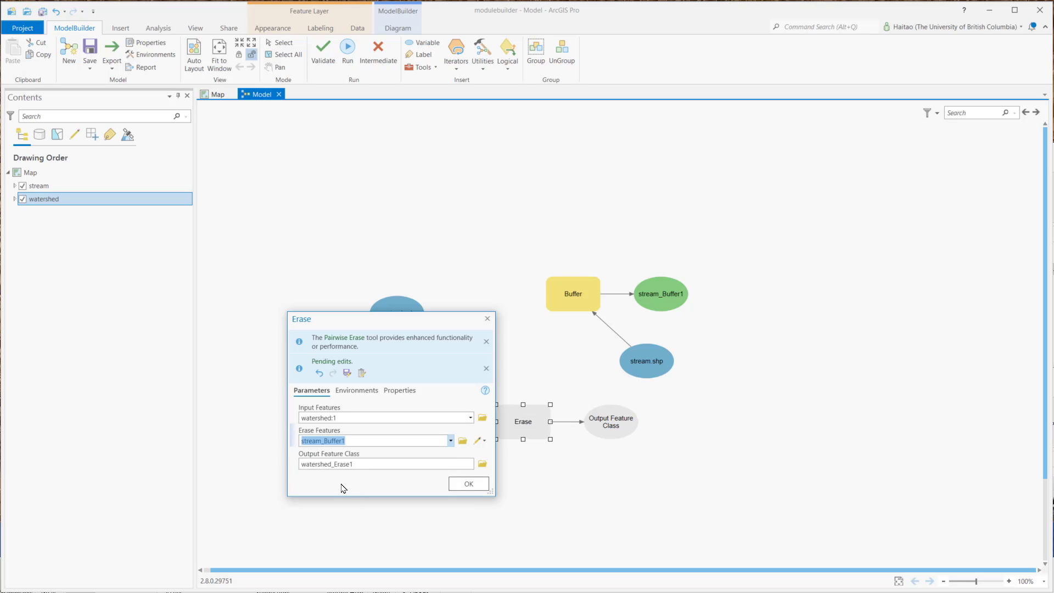
click(476, 490)
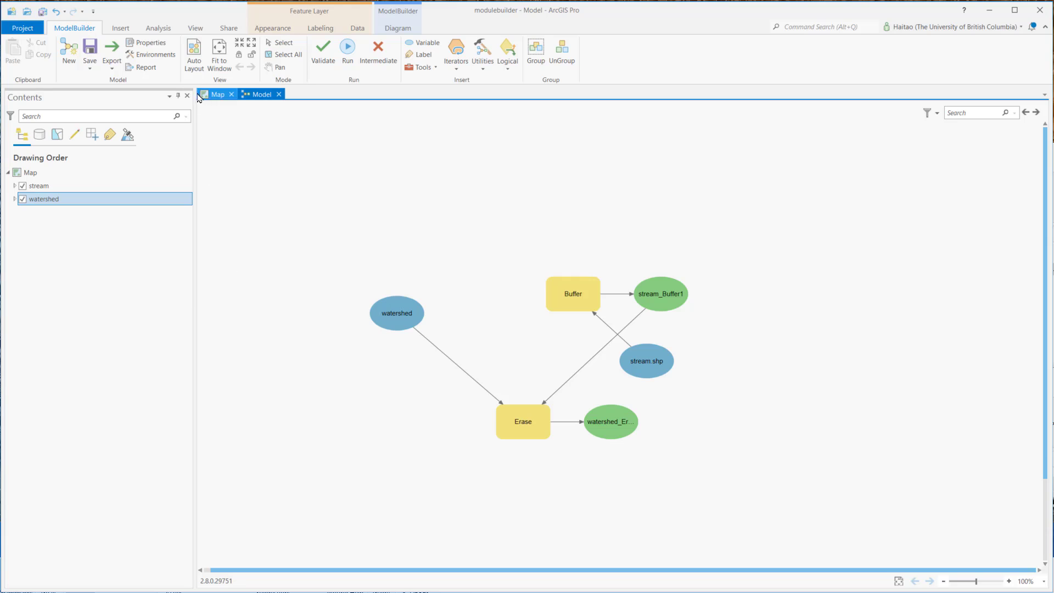
Step: Auto-arrange the model diagram to fit the window, and validate and run the model
click(195, 57)
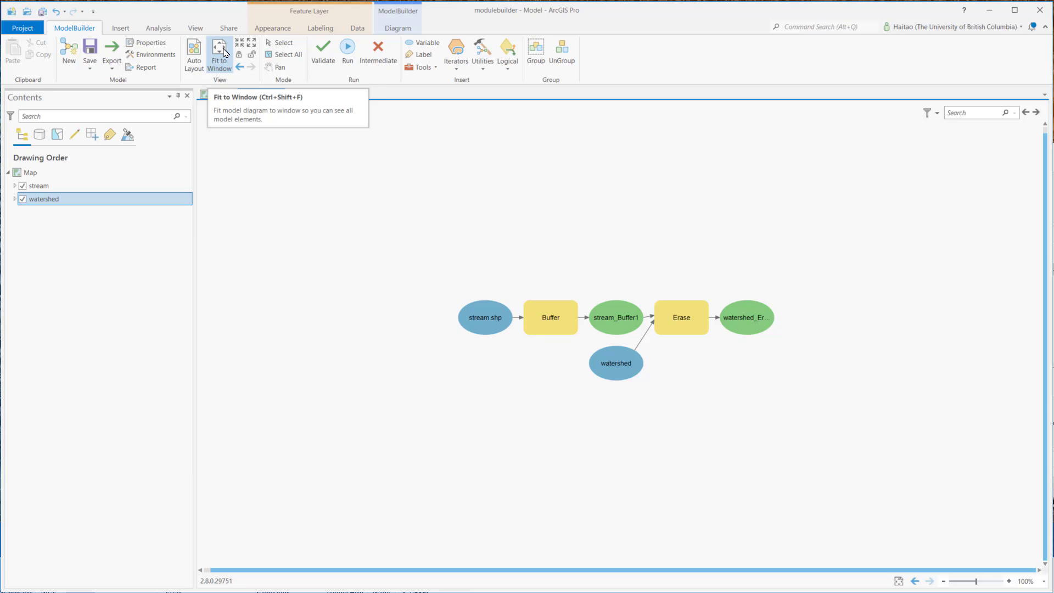
click(225, 53)
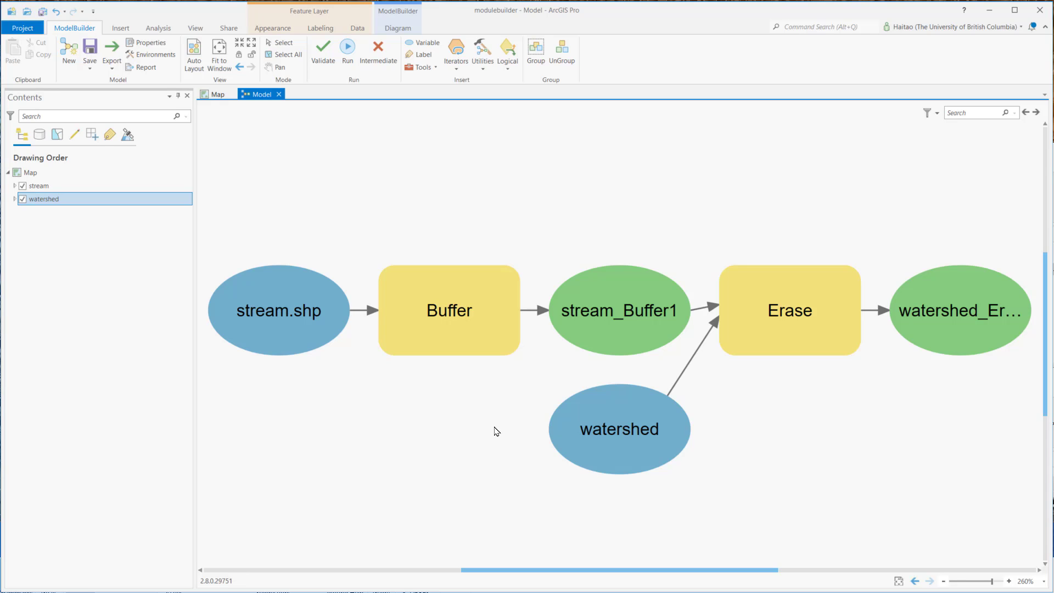
click(331, 71)
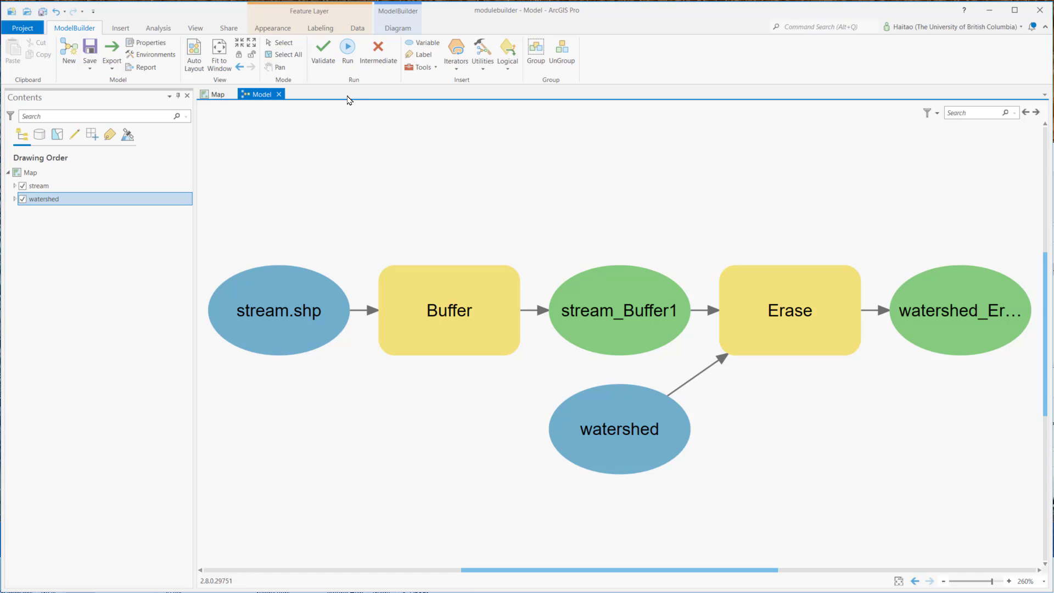
click(347, 50)
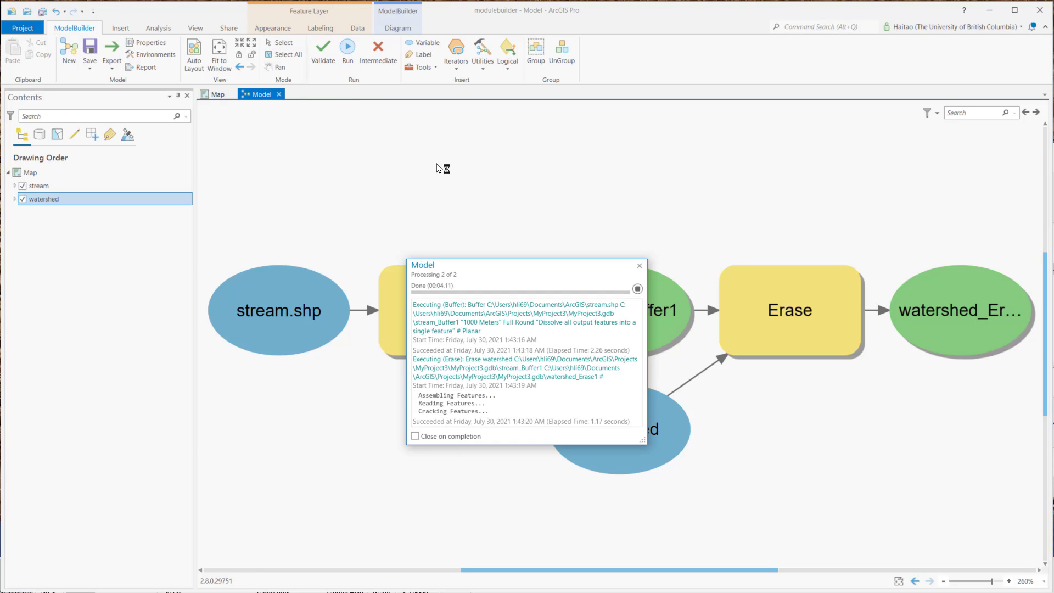
Step: Add the watershed_Erase feature class from the project geodatabase to the map and hide the original watershed layer
click(218, 95)
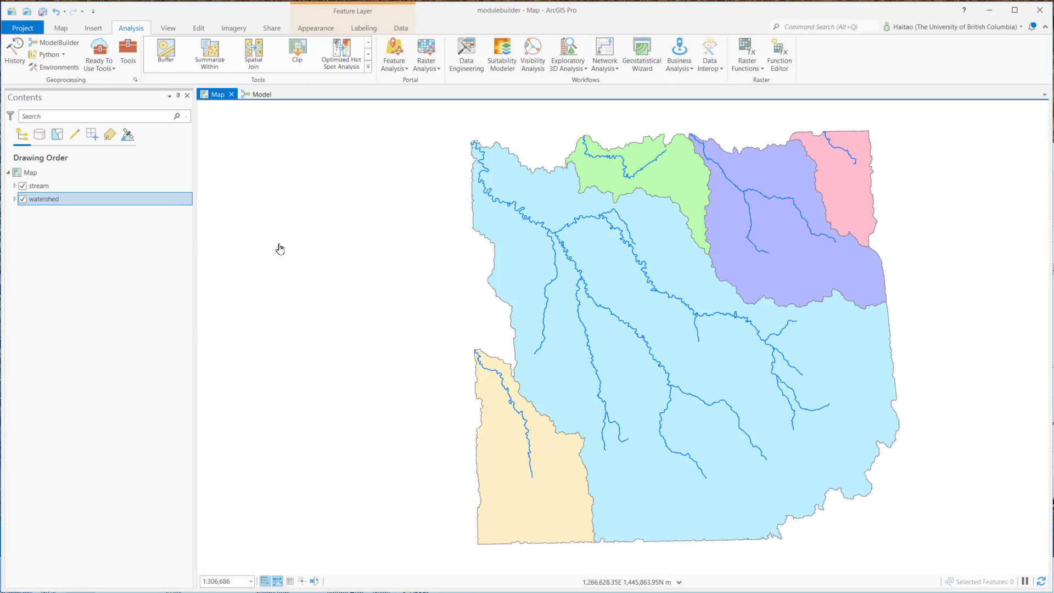
click(167, 30)
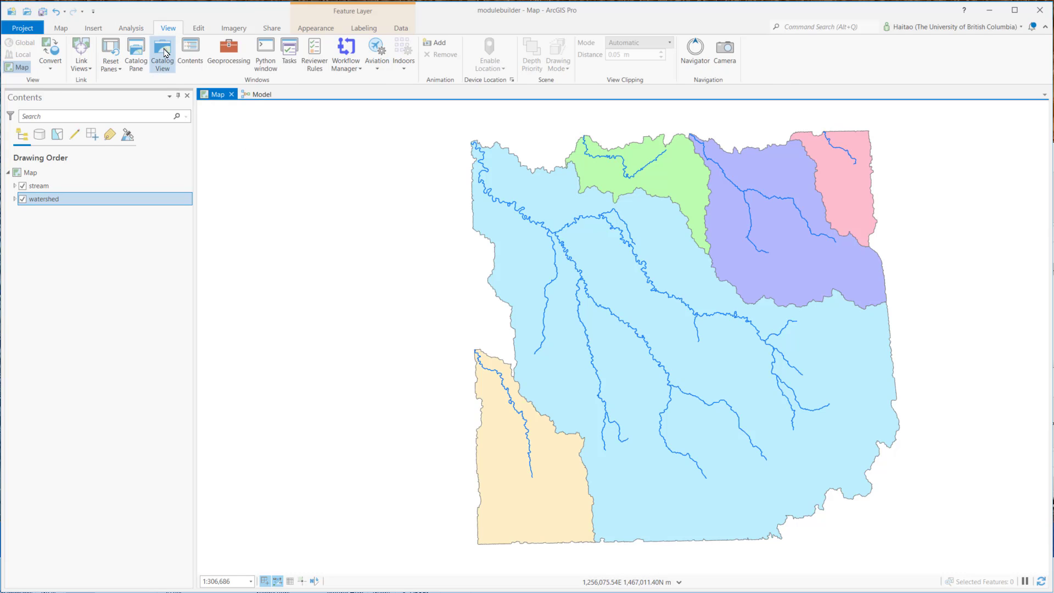
click(138, 53)
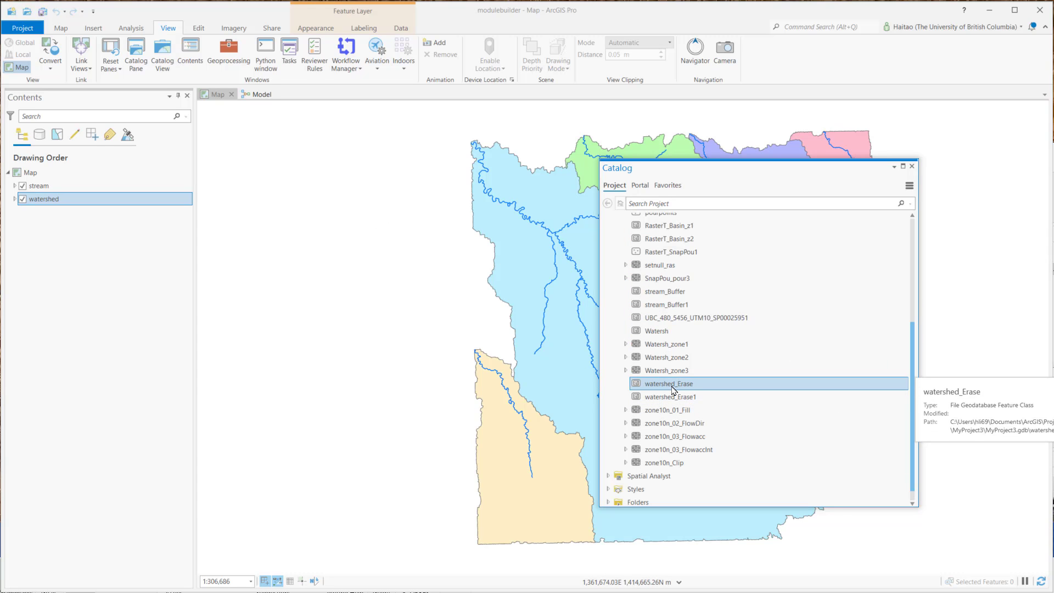
drag(673, 389, 395, 380)
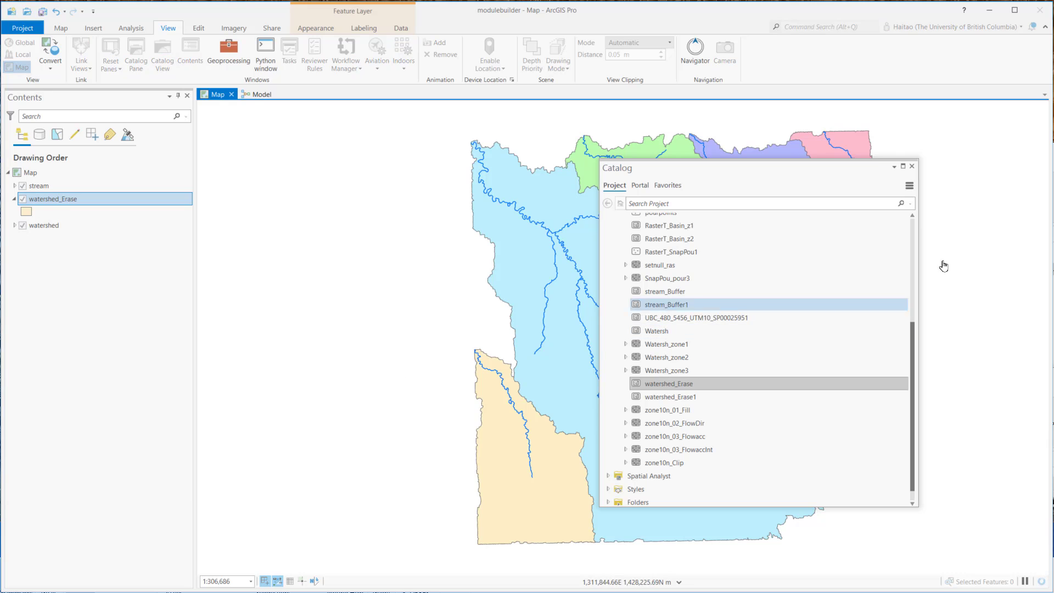
click(912, 166)
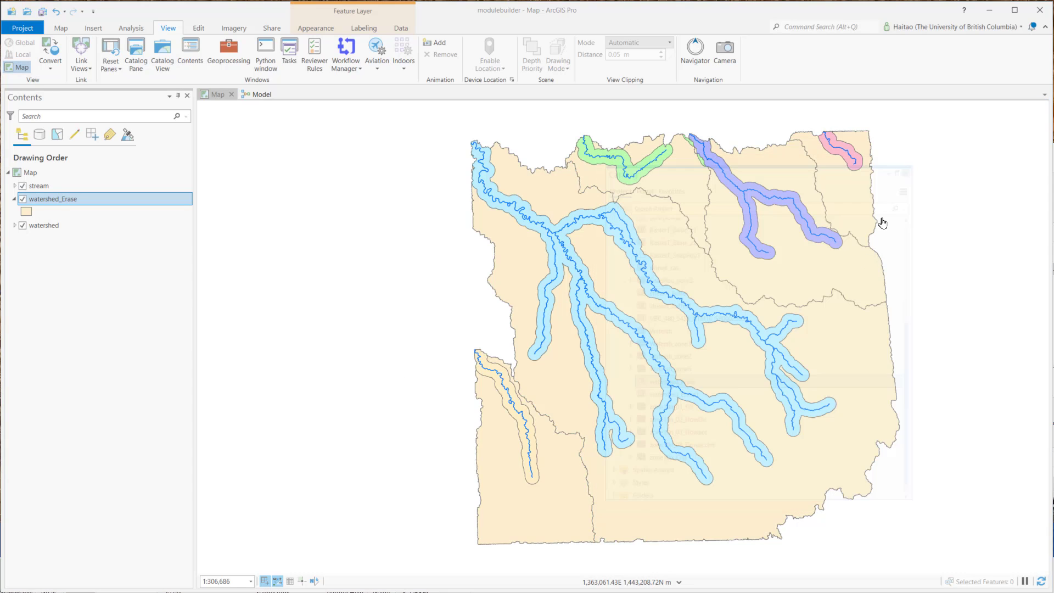
click(23, 226)
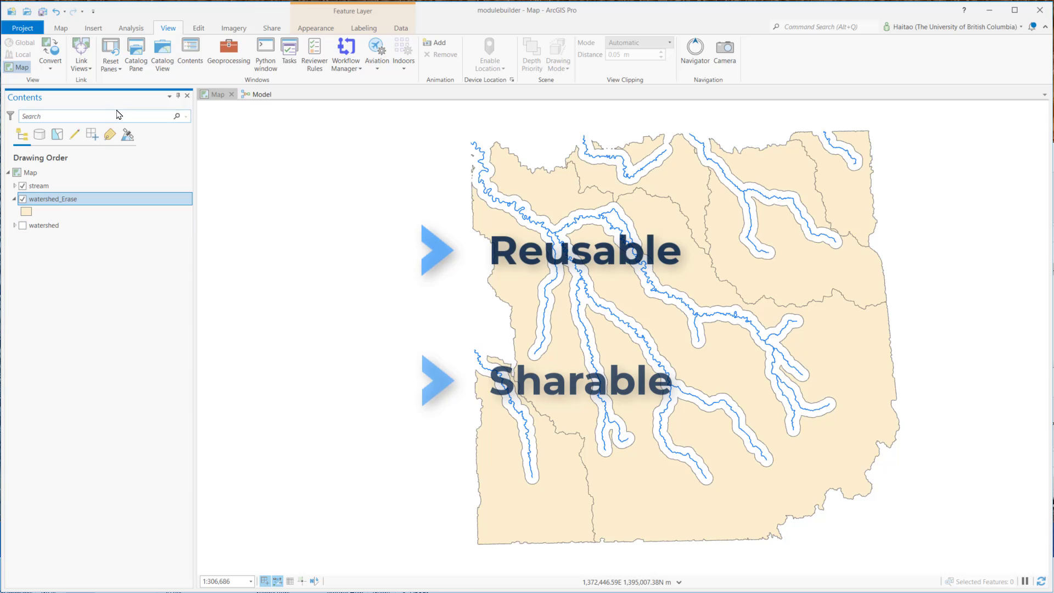
Step: Locate the model in the project's MyProject3.tbx toolbox and open it as a geoprocessing tool
click(136, 55)
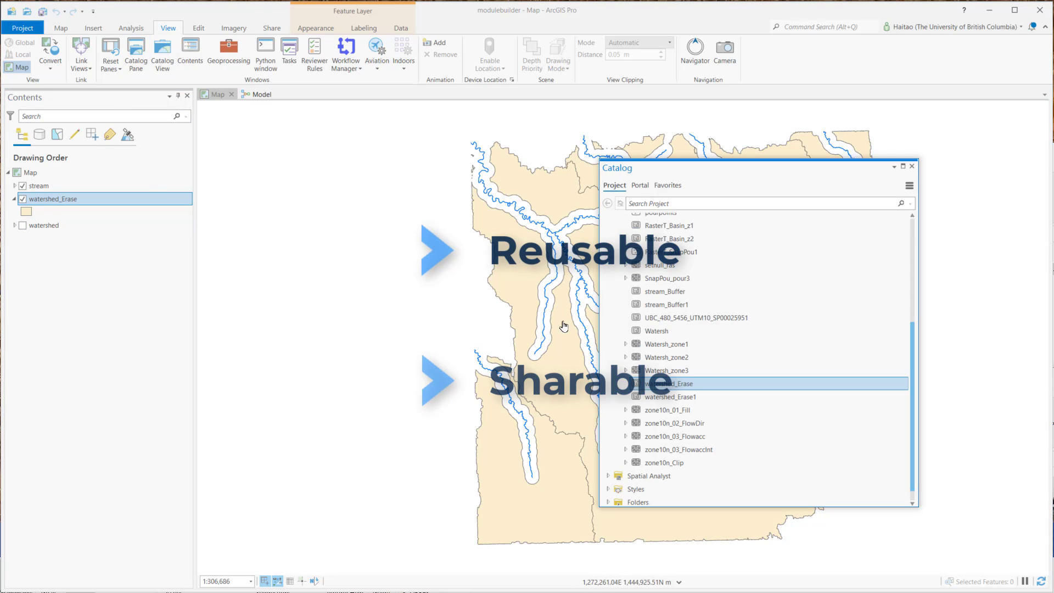
drag(913, 436, 914, 267)
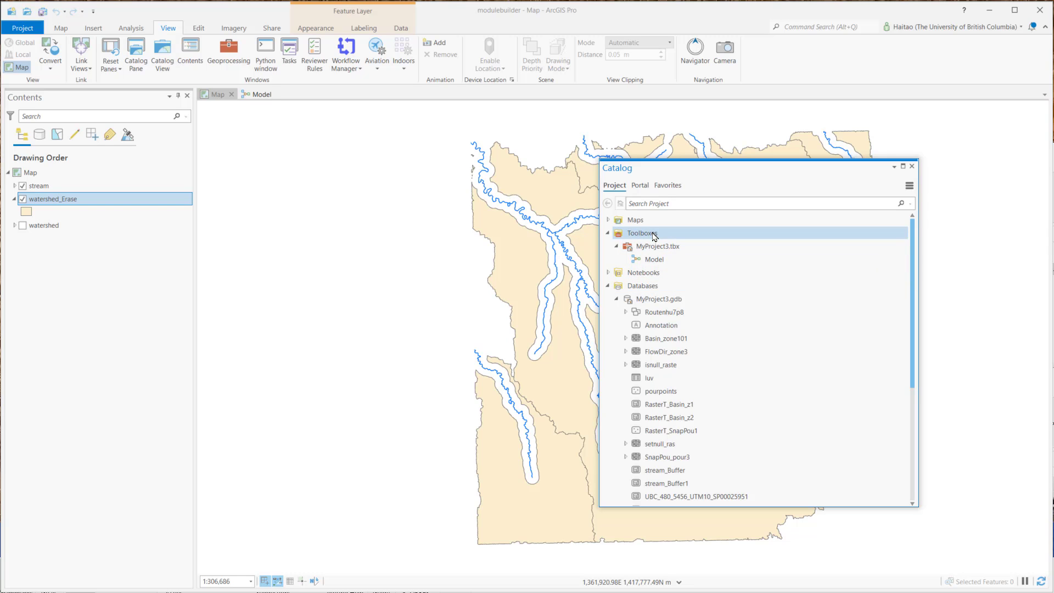
click(685, 254)
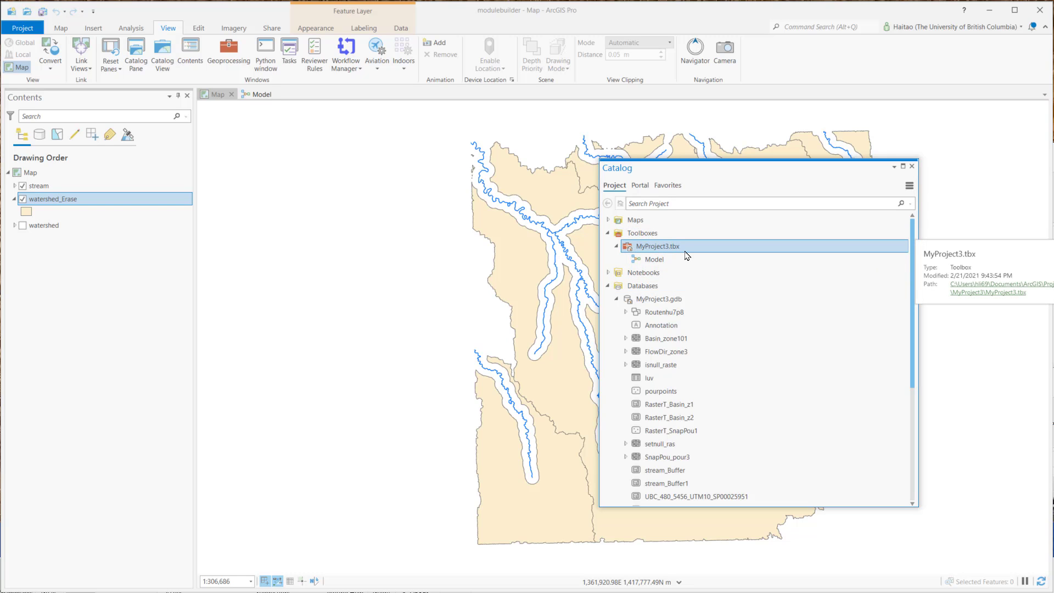
click(662, 262)
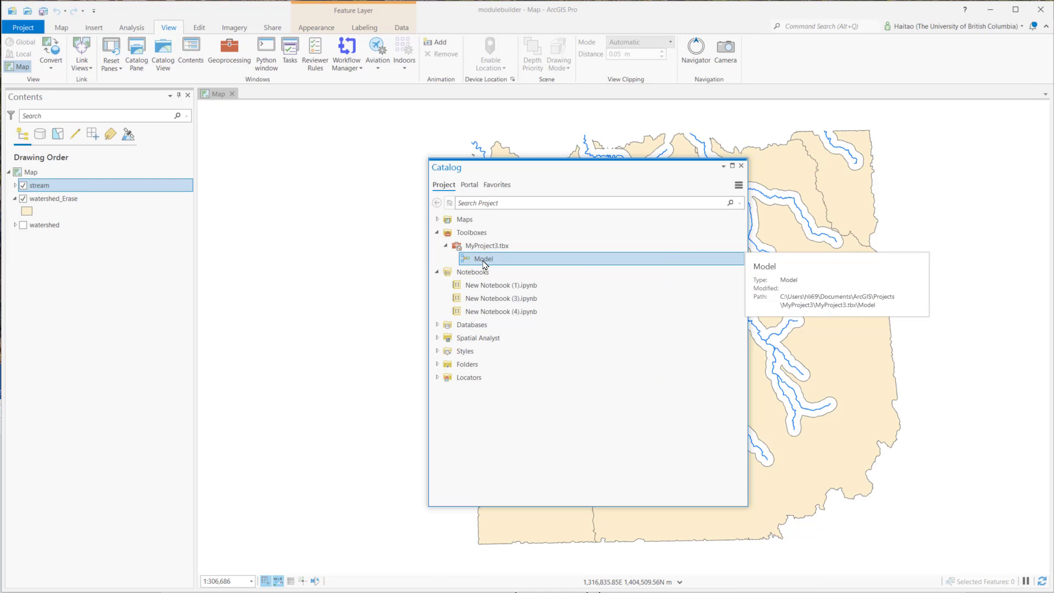
right_click(483, 260)
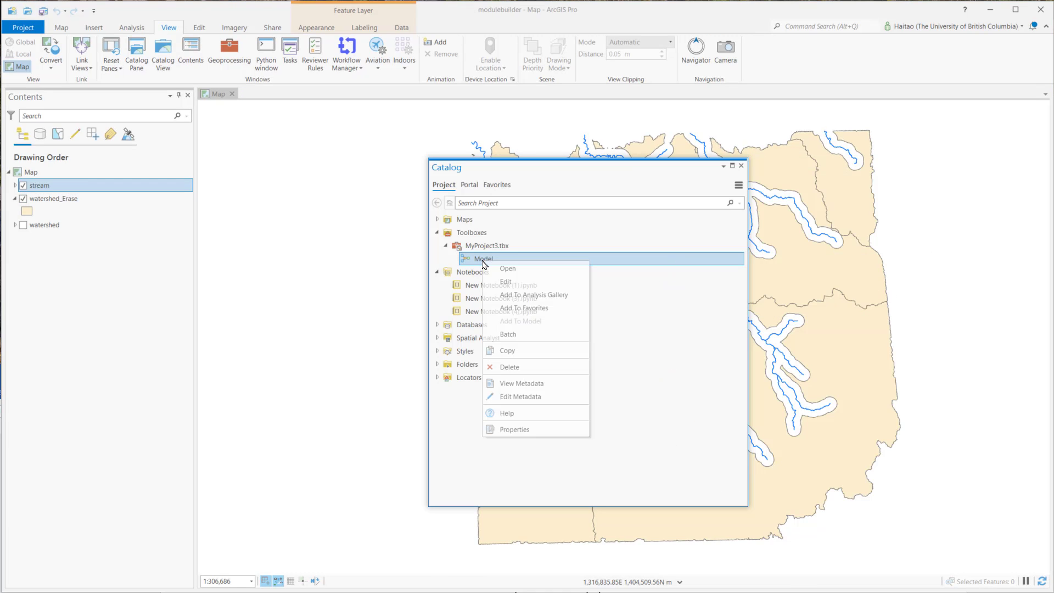
click(501, 270)
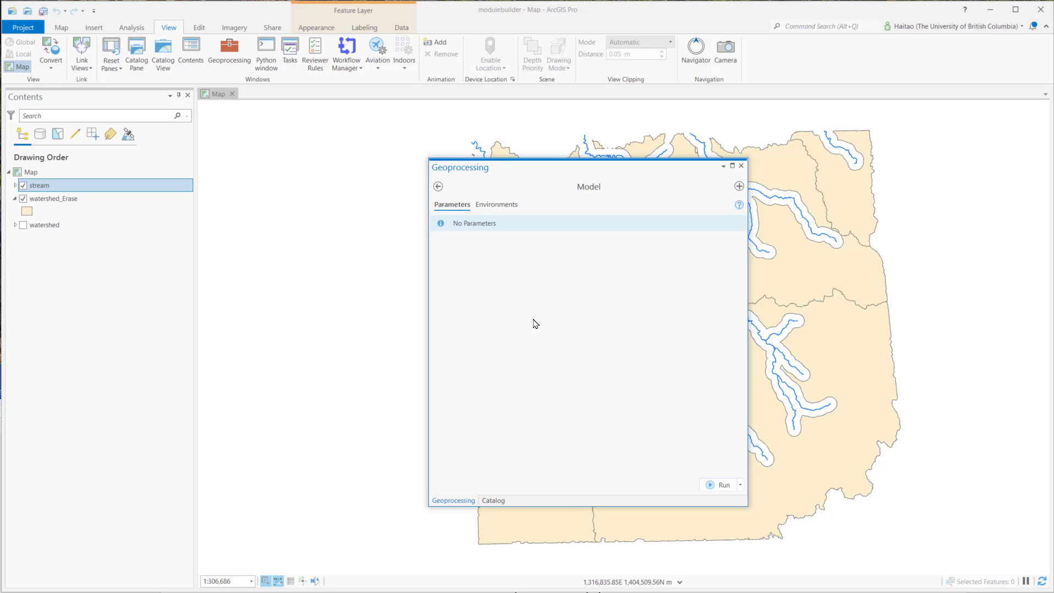
Step: Open the toolbox model for editing from the project catalog, and select the MyProject3 toolbox file in the project folder in File Explorer
click(493, 499)
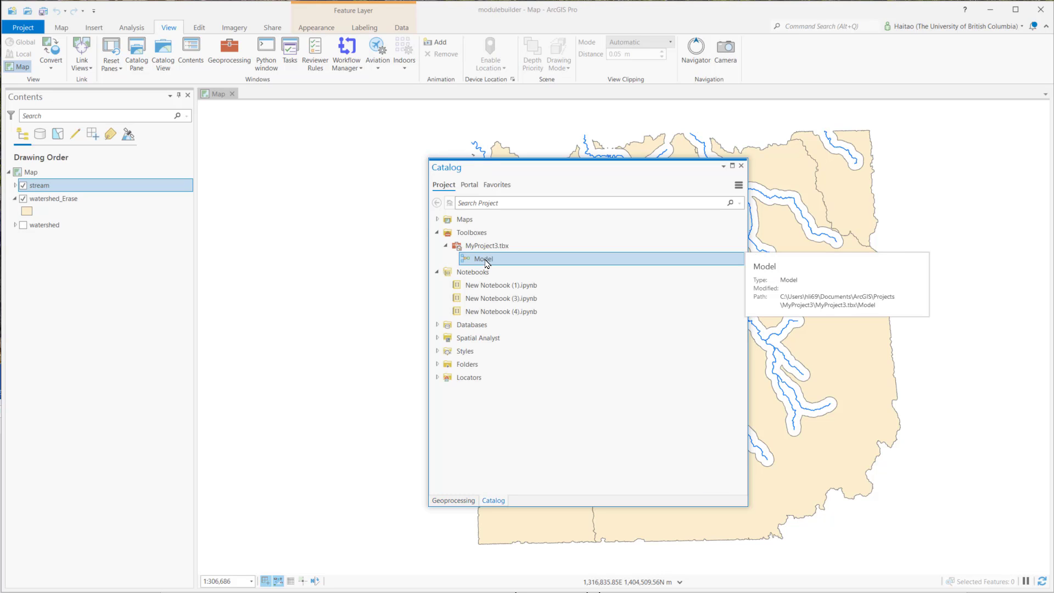
right_click(485, 264)
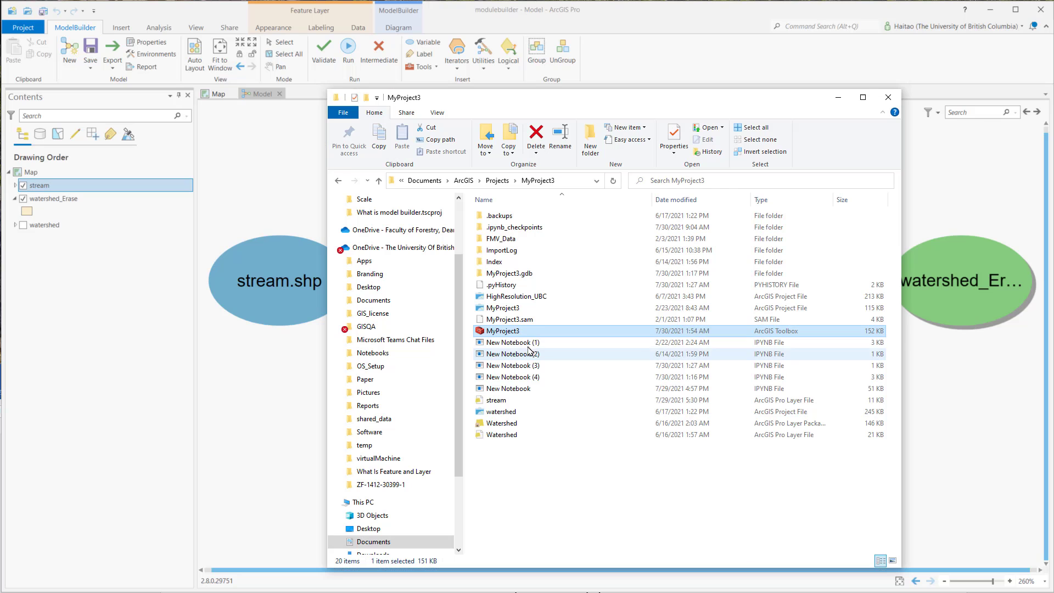
click(502, 331)
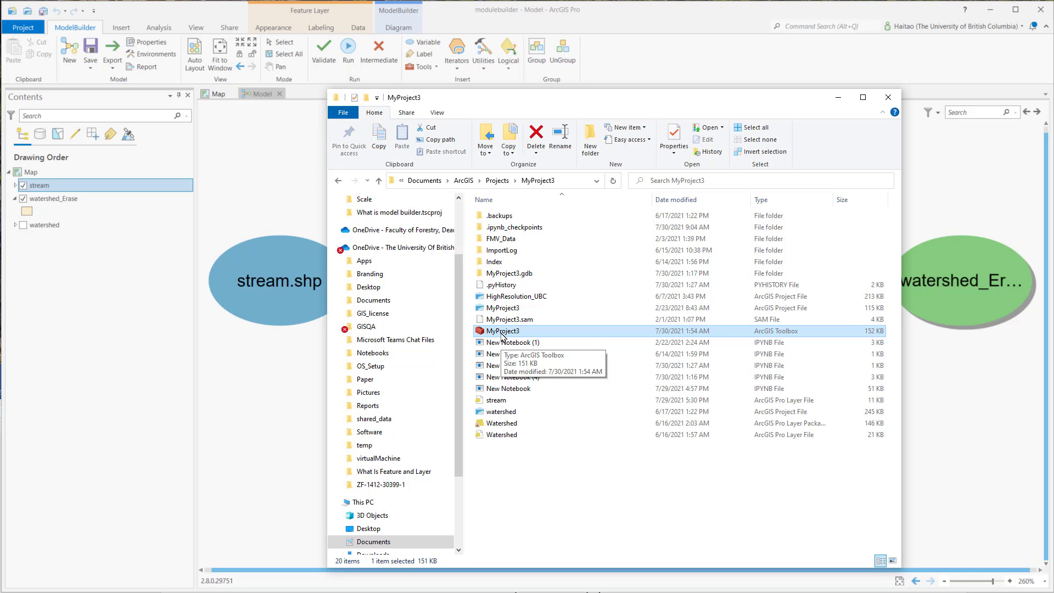
Step: Send the model's code to the Python window and return to the model diagram
click(116, 69)
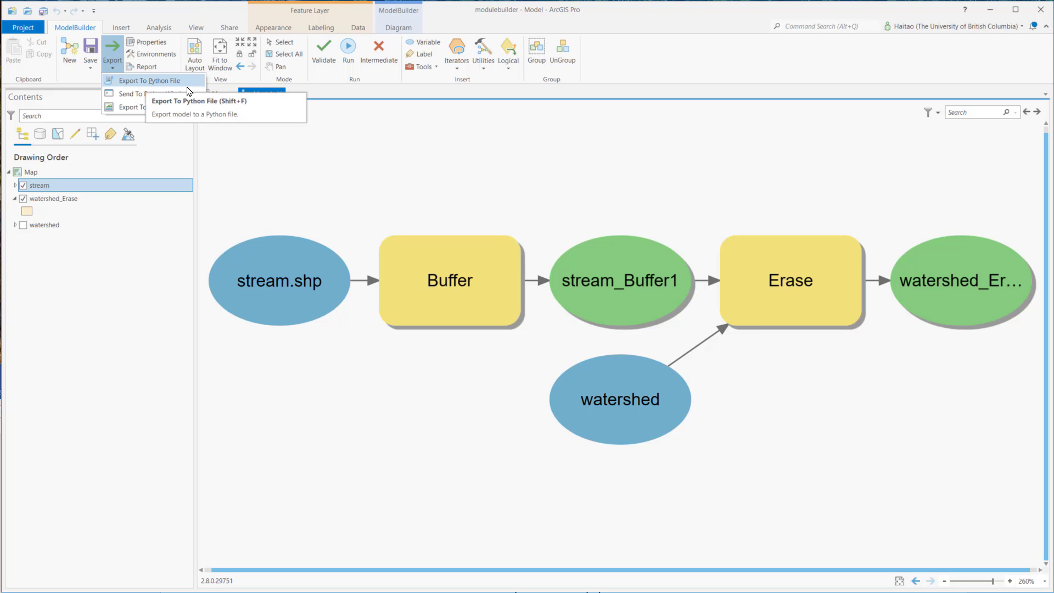
click(150, 96)
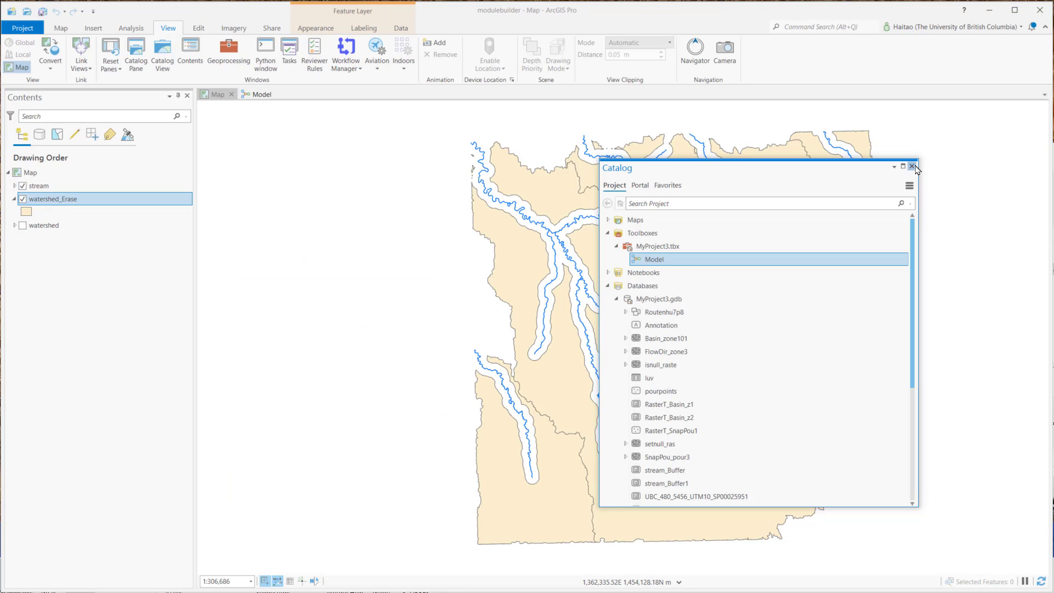
click(916, 163)
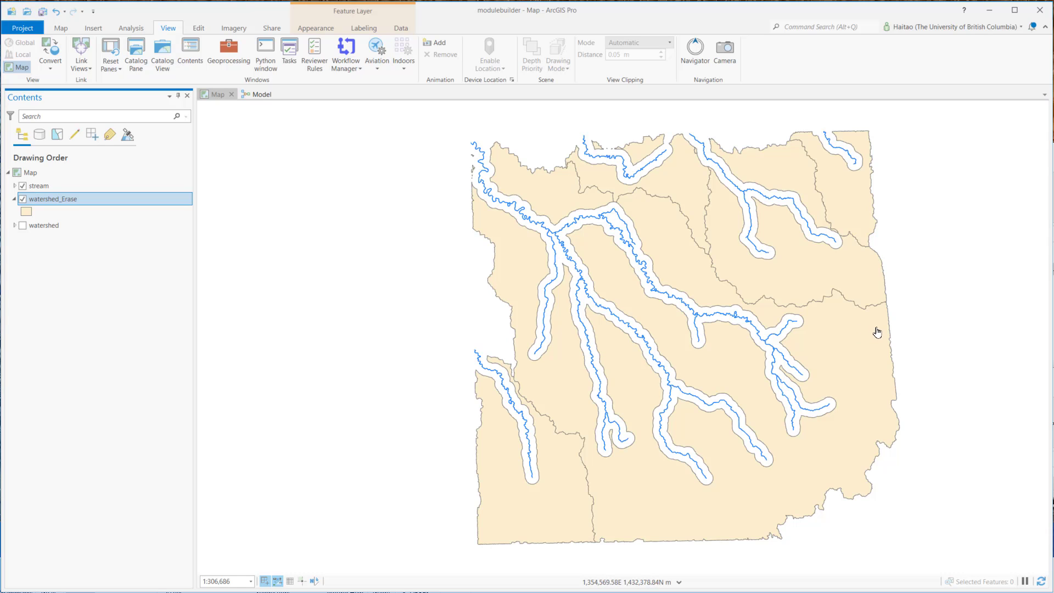
click(261, 95)
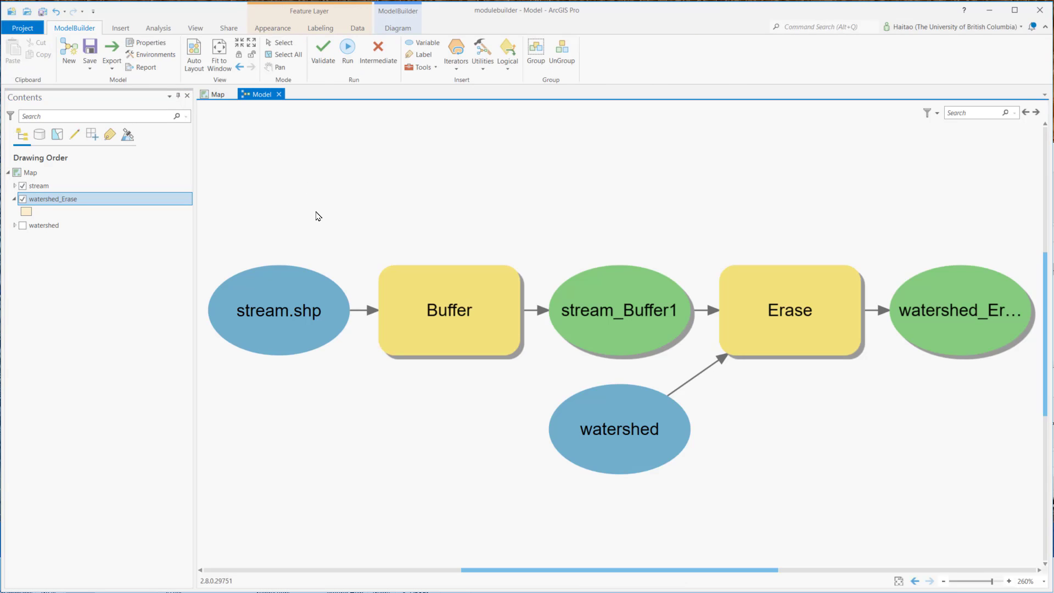